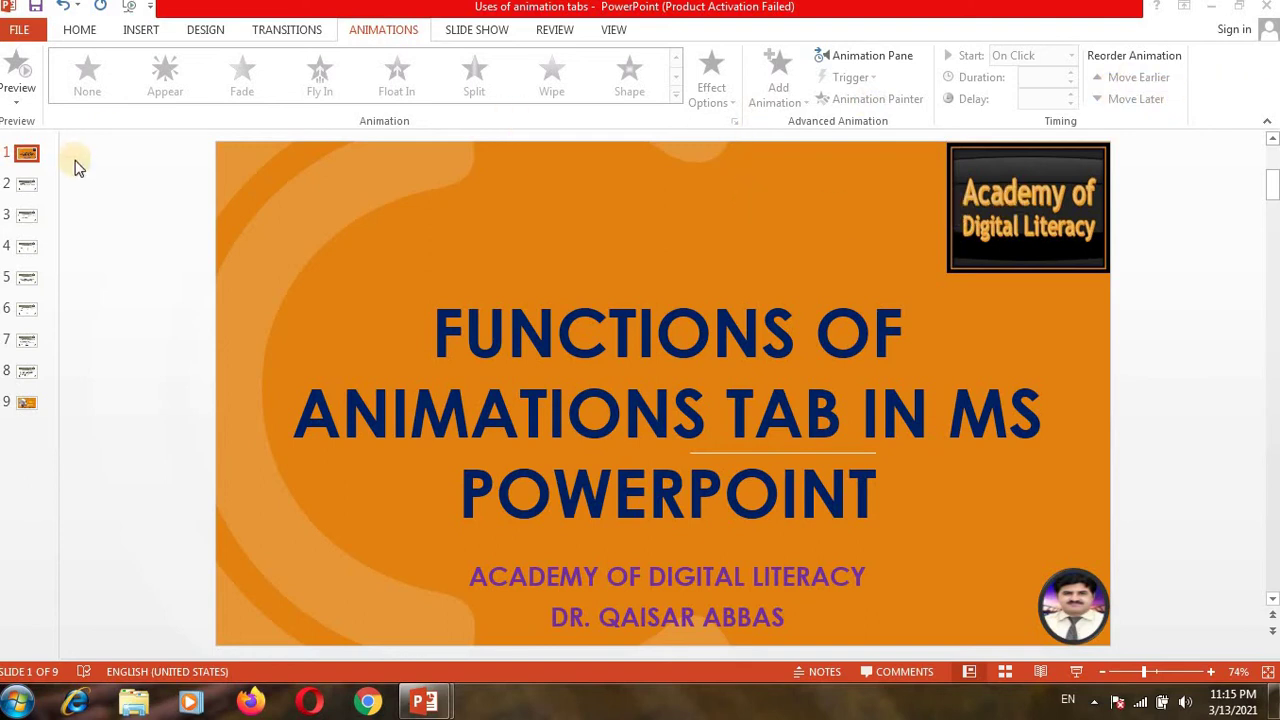
Go to slide 2, 'What is Animations Tab', and keep the current colour scheme when prompted.
left_click(26, 188)
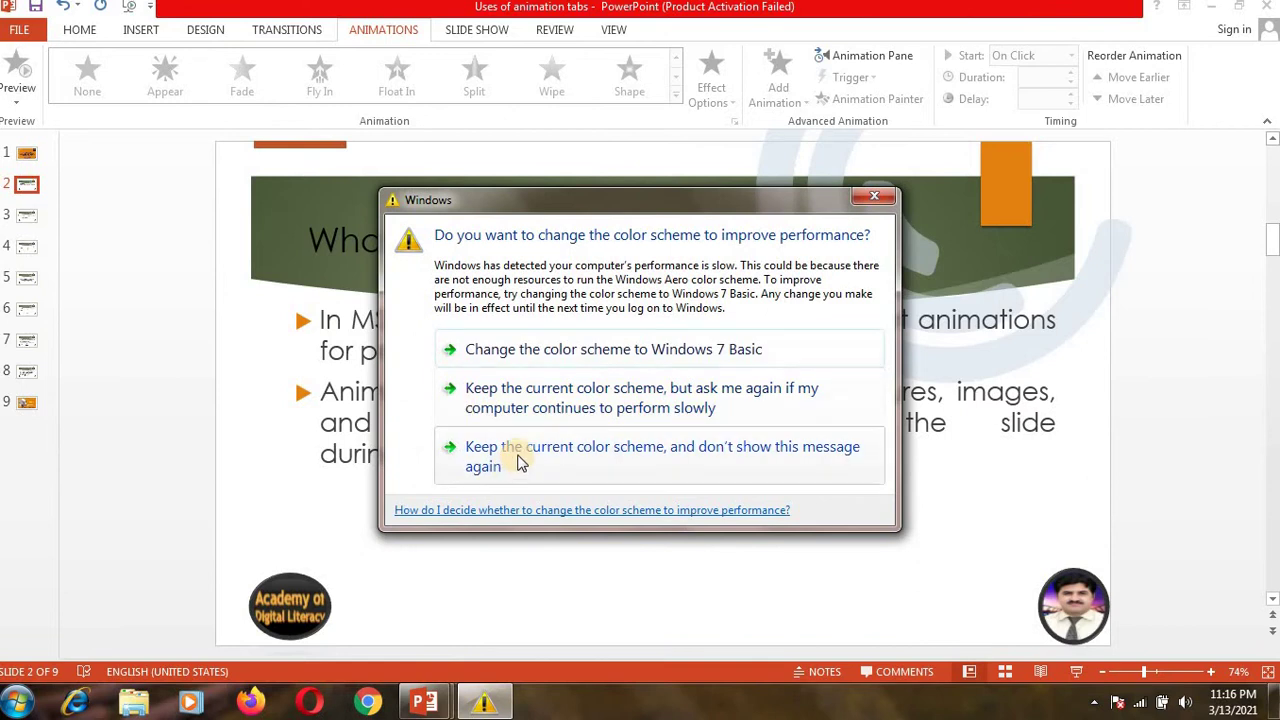
left_click(519, 461)
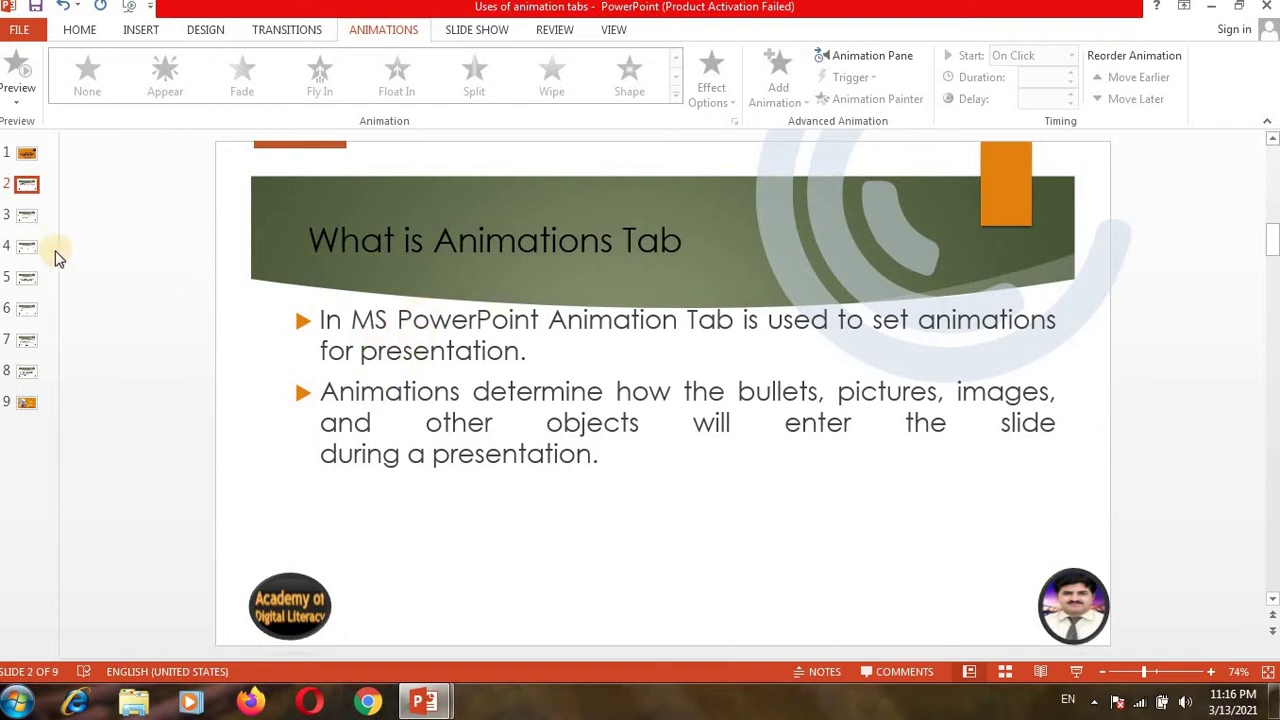
Step past the slide 3 overview to slide 4, which explains the Preview button.
left_click(27, 218)
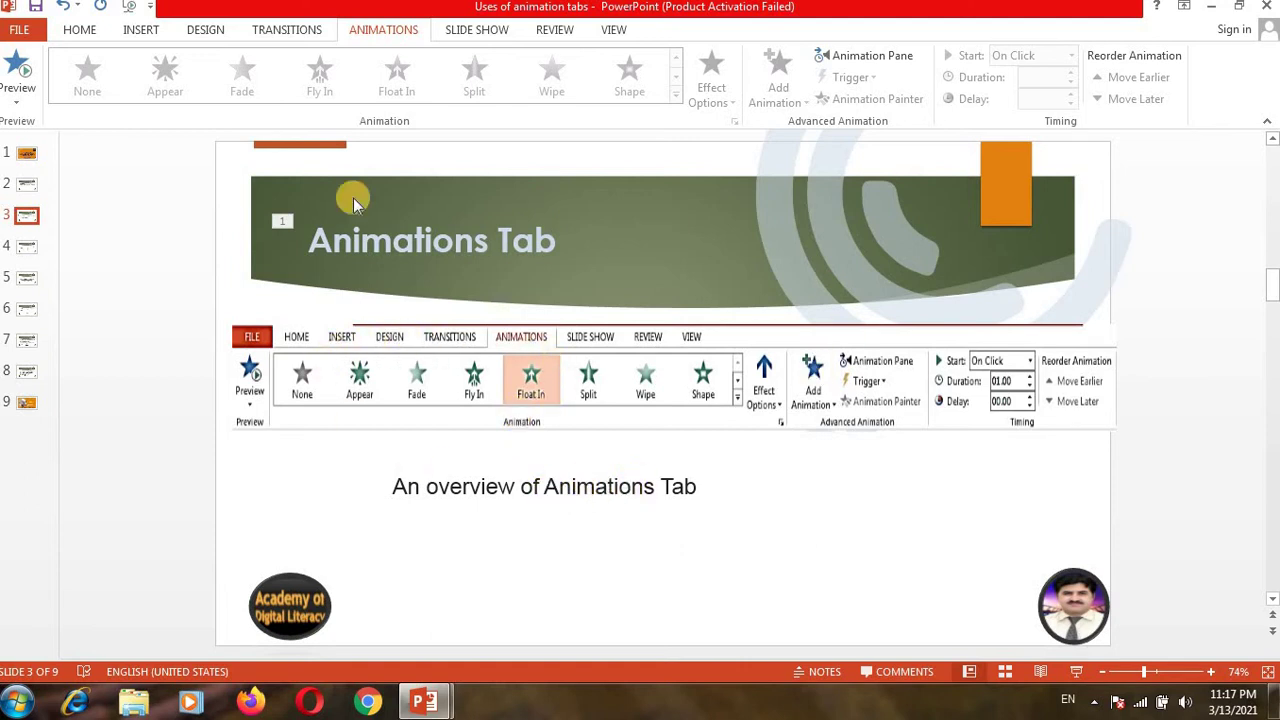
left_click(27, 250)
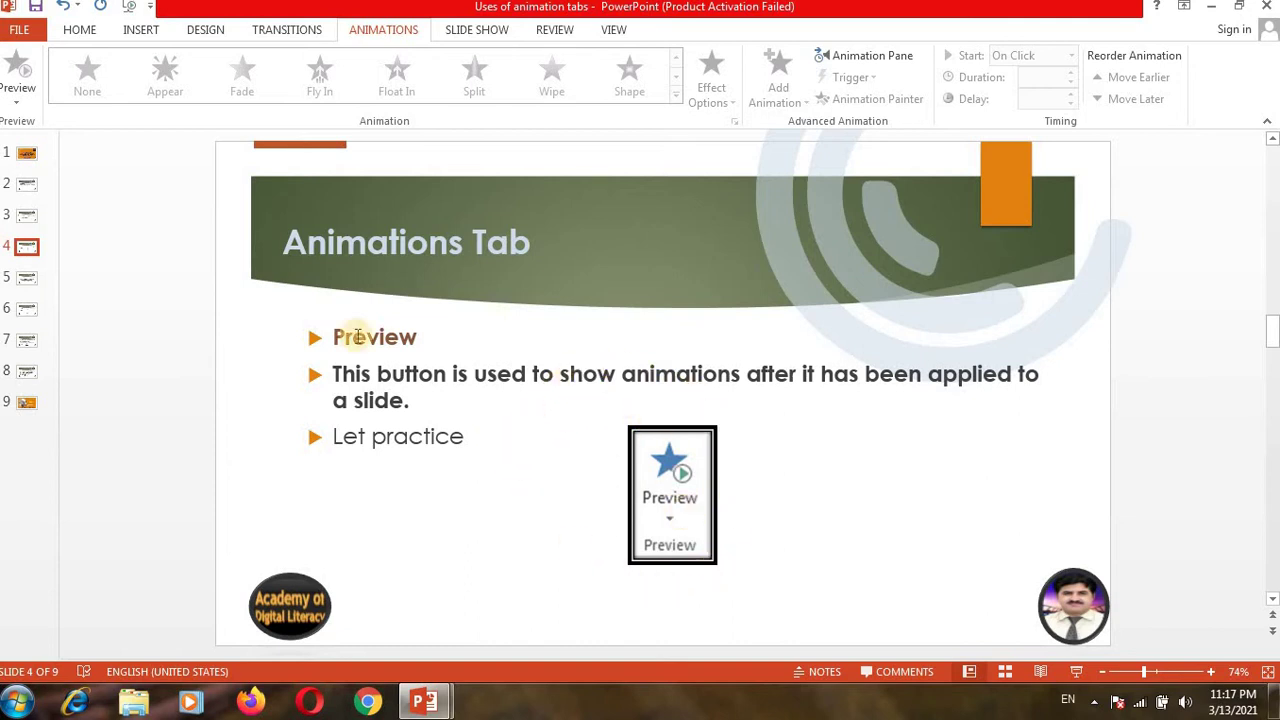
left_click(12, 85)
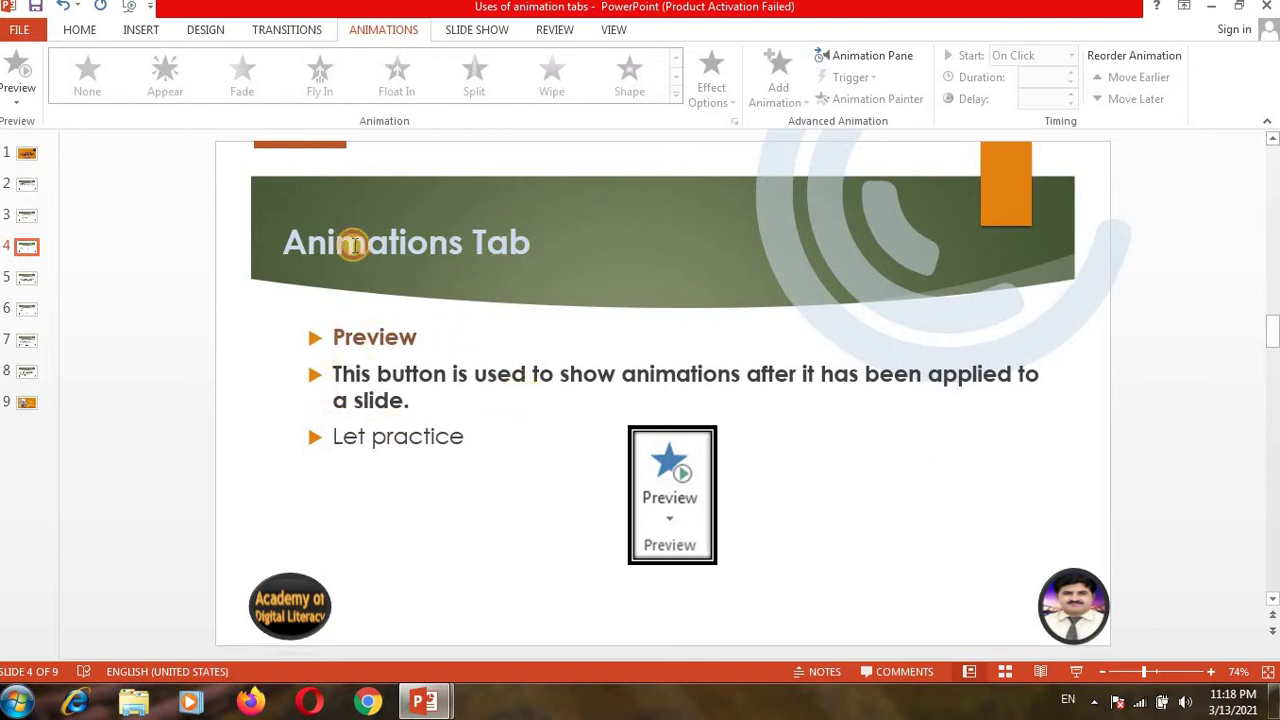
left_click(355, 248)
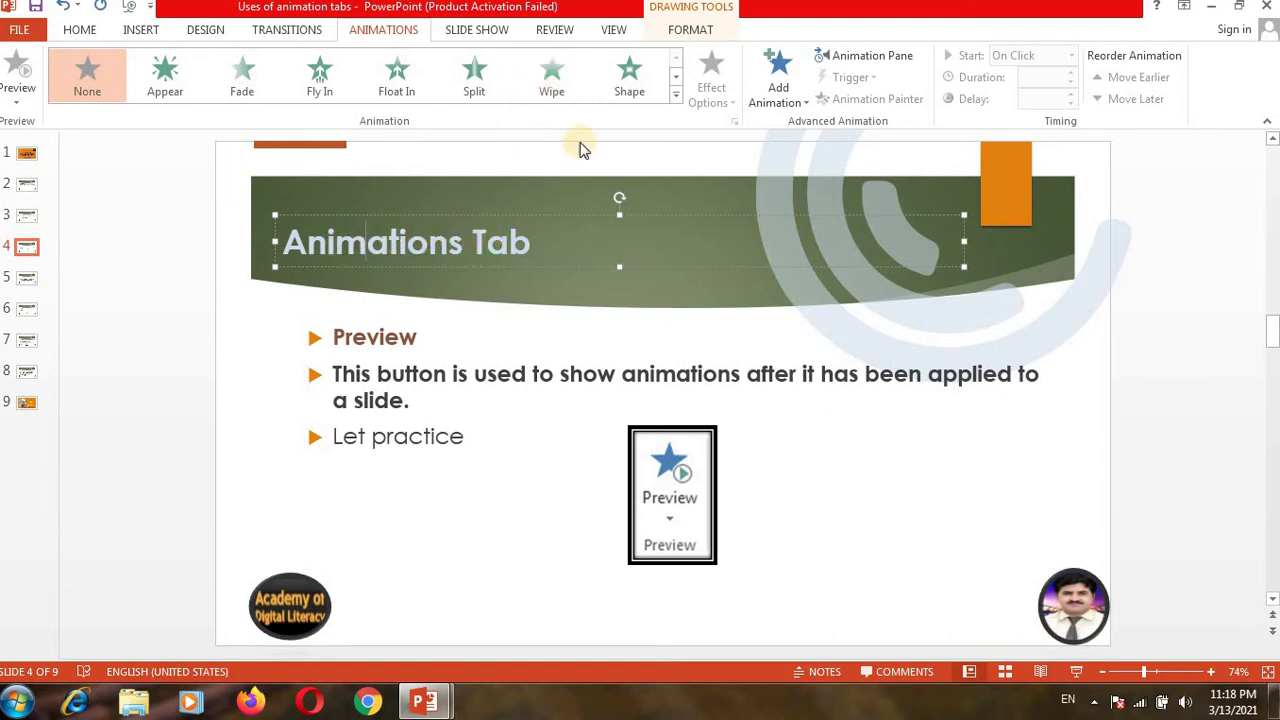
Try Wipe on the slide 4 title, preview it, then switch the title to Fly In.
left_click(551, 84)
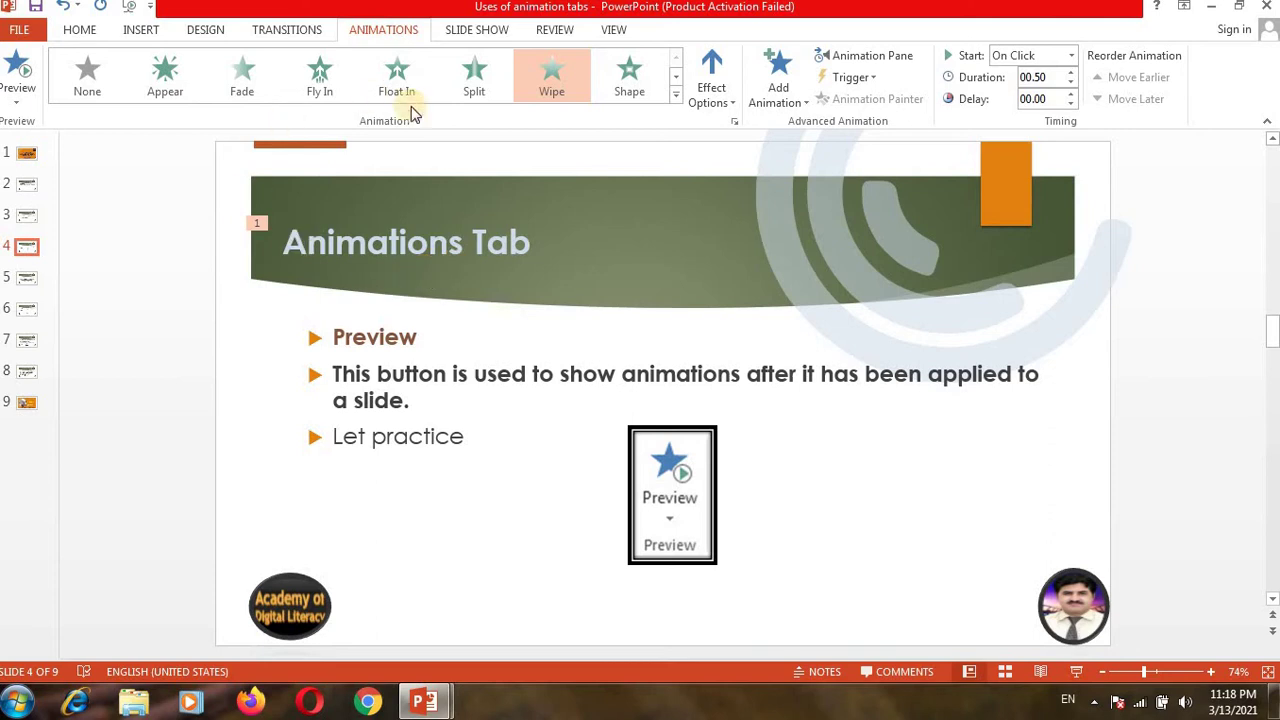
left_click(12, 68)
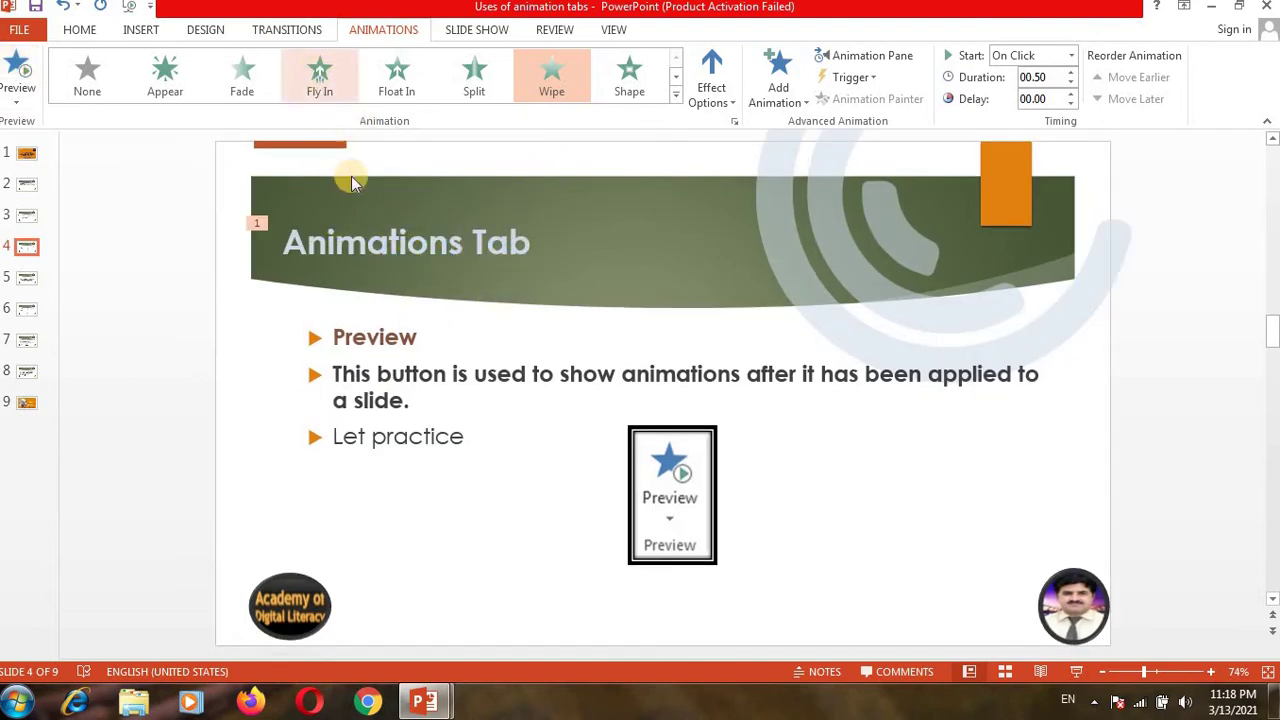
left_click(368, 245)
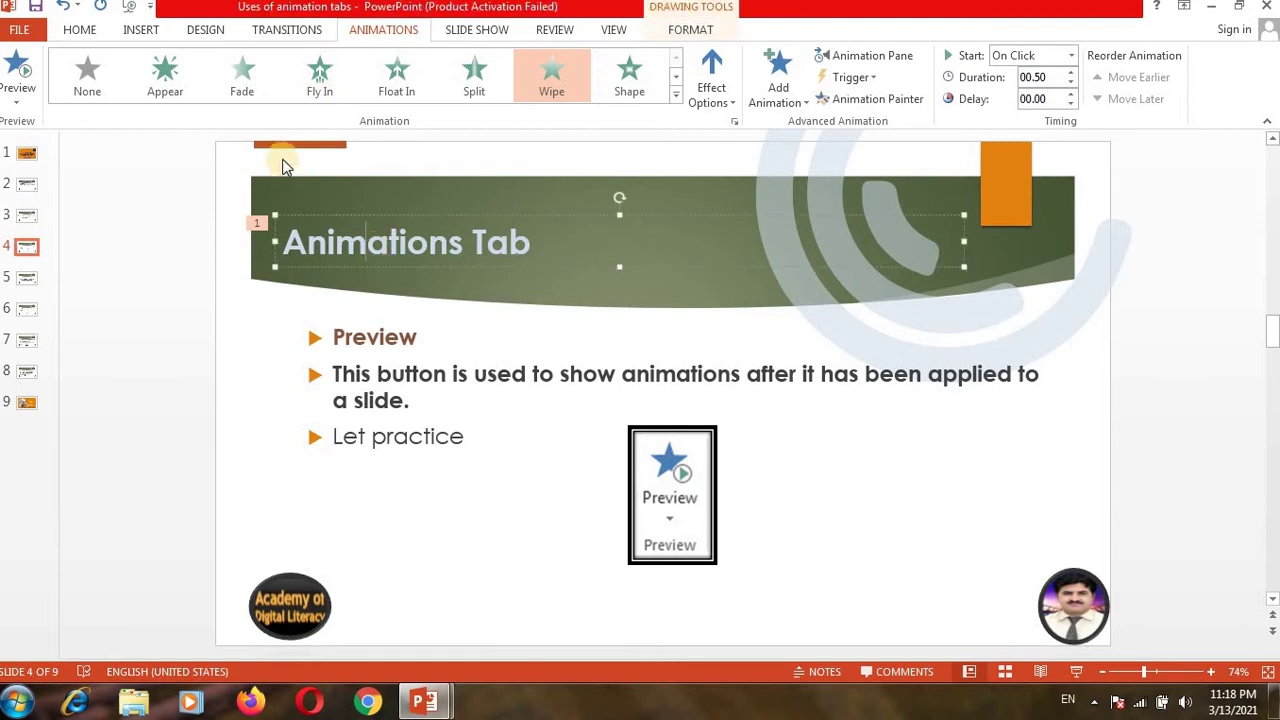
left_click(318, 86)
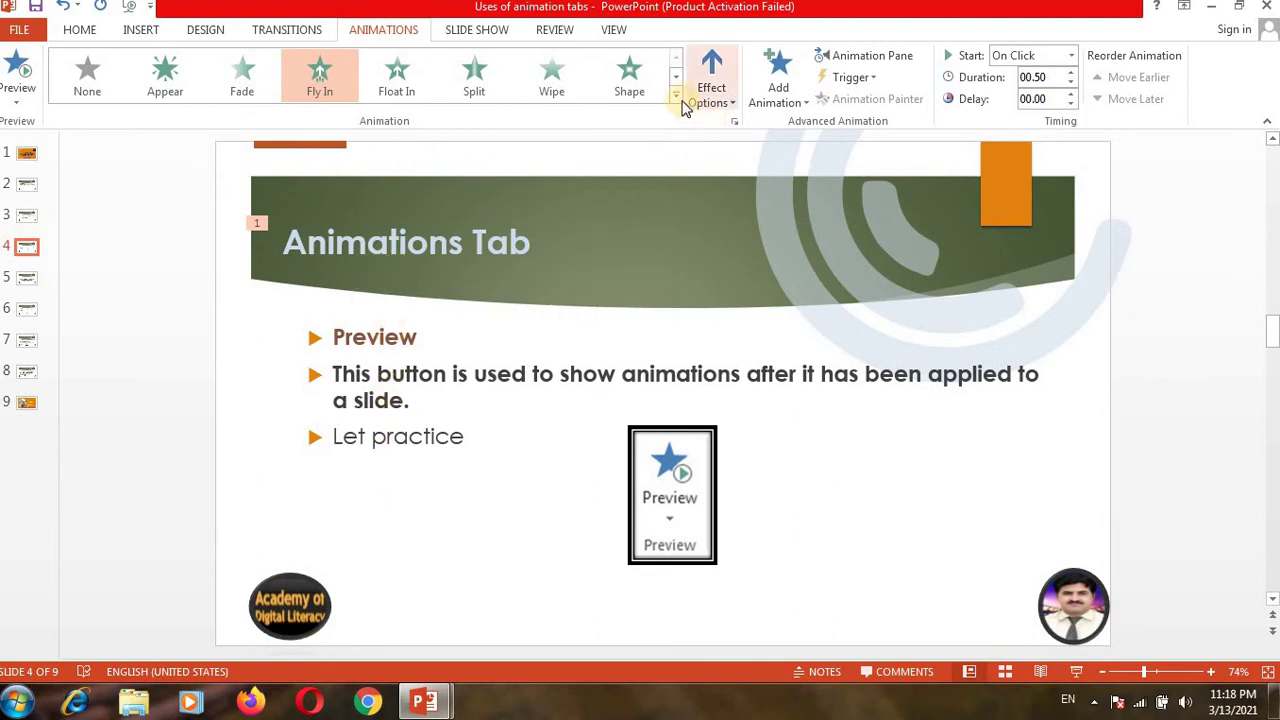
left_click(677, 99)
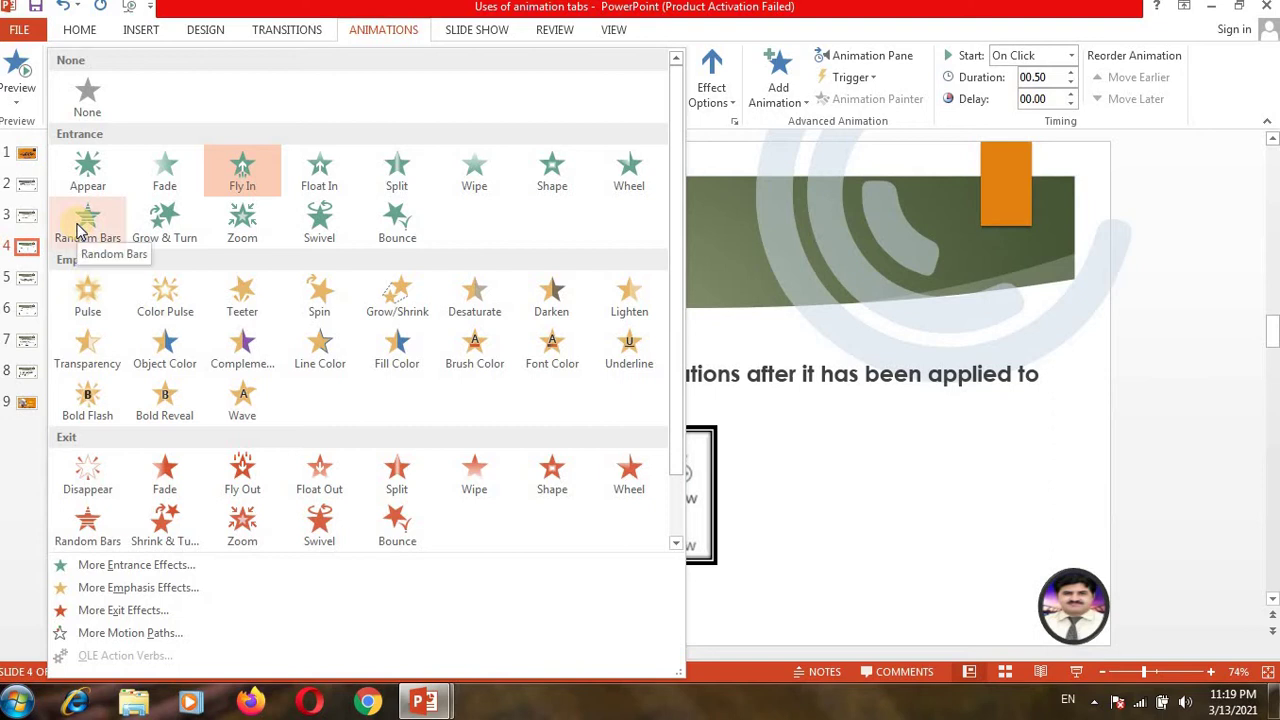
Switch the slide 4 title to the Wheel entrance effect and go to slide 5.
left_click(625, 172)
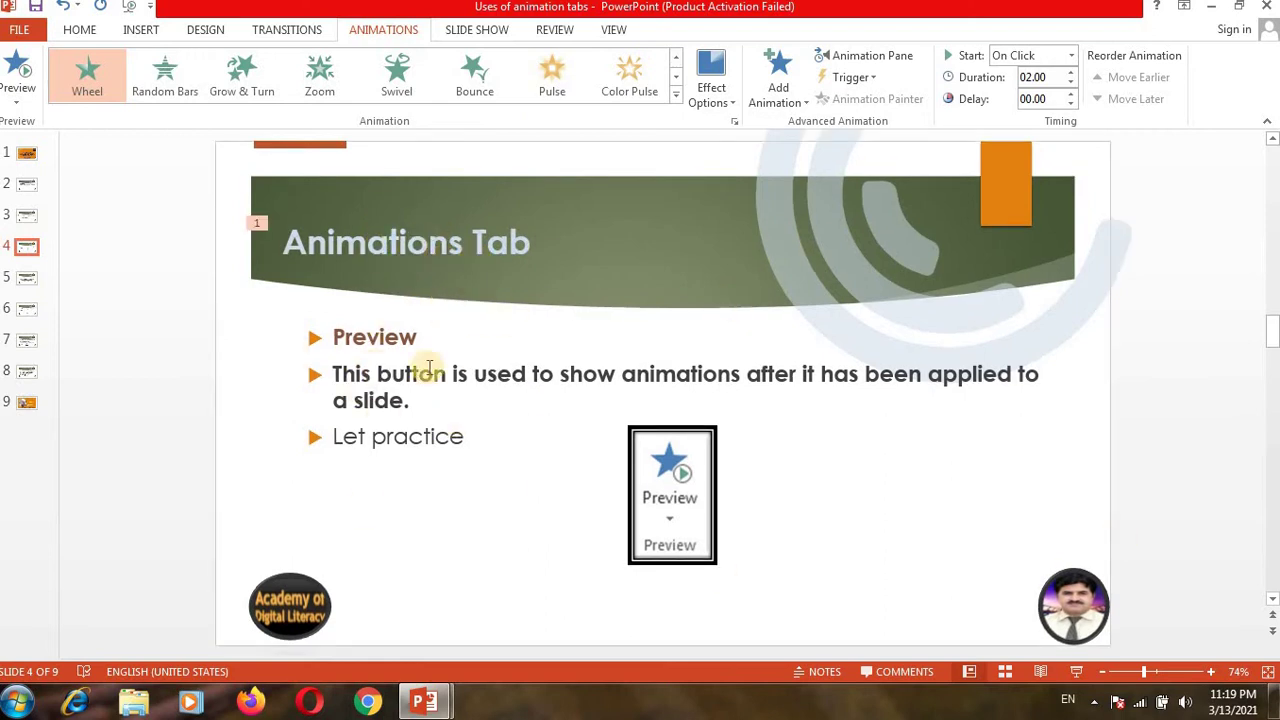
left_click(24, 287)
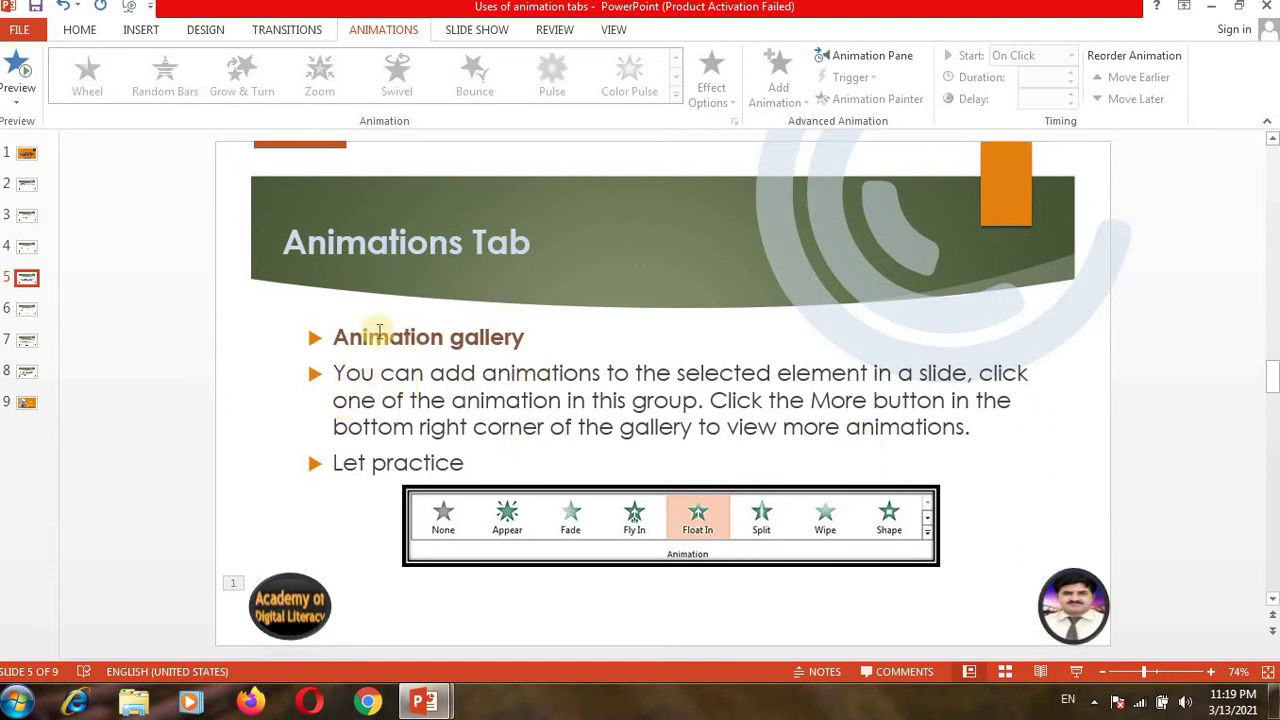
Apply the Wheel entrance effect to the Animation gallery picture on slide 5.
left_click(586, 536)
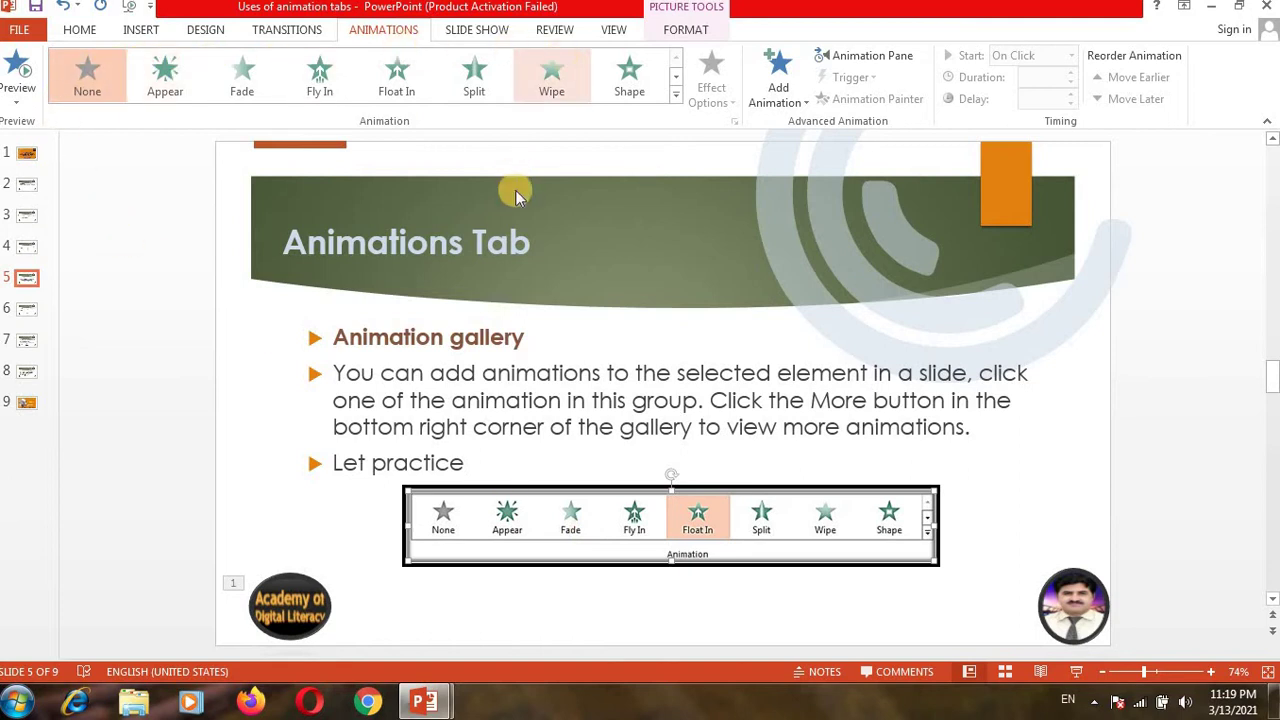
left_click(532, 212)
left_click(468, 165)
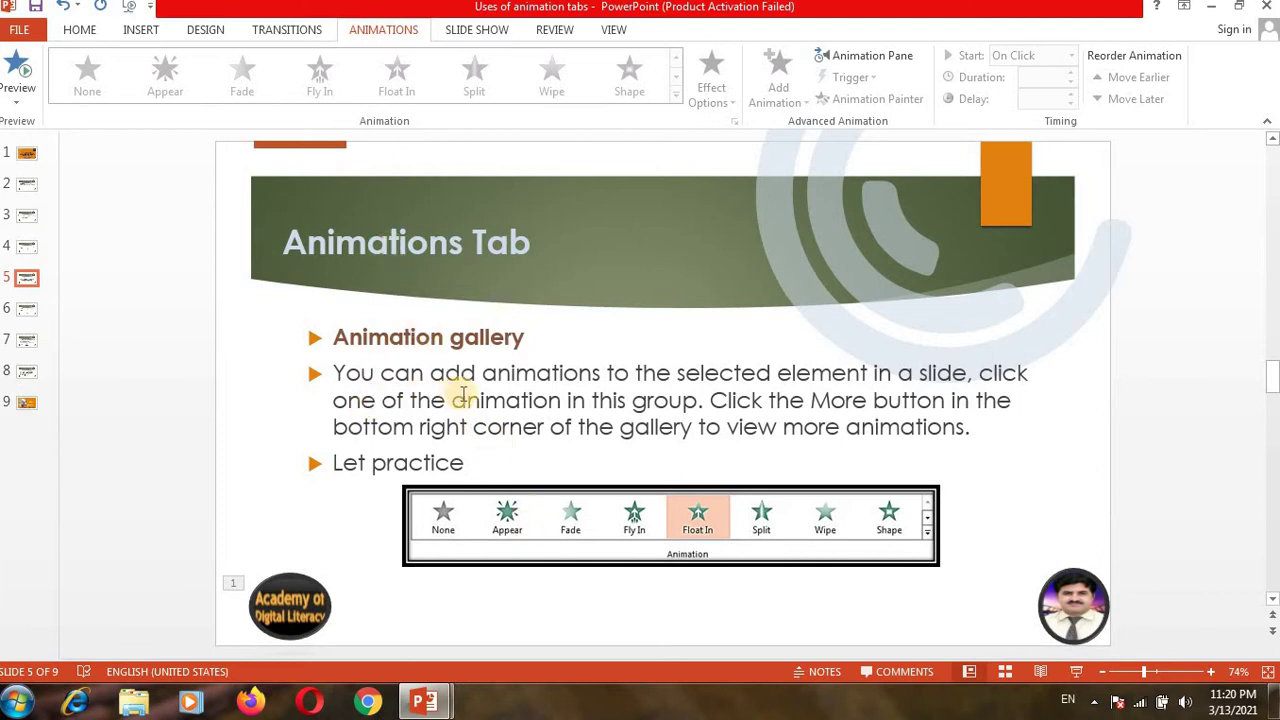
left_click(529, 525)
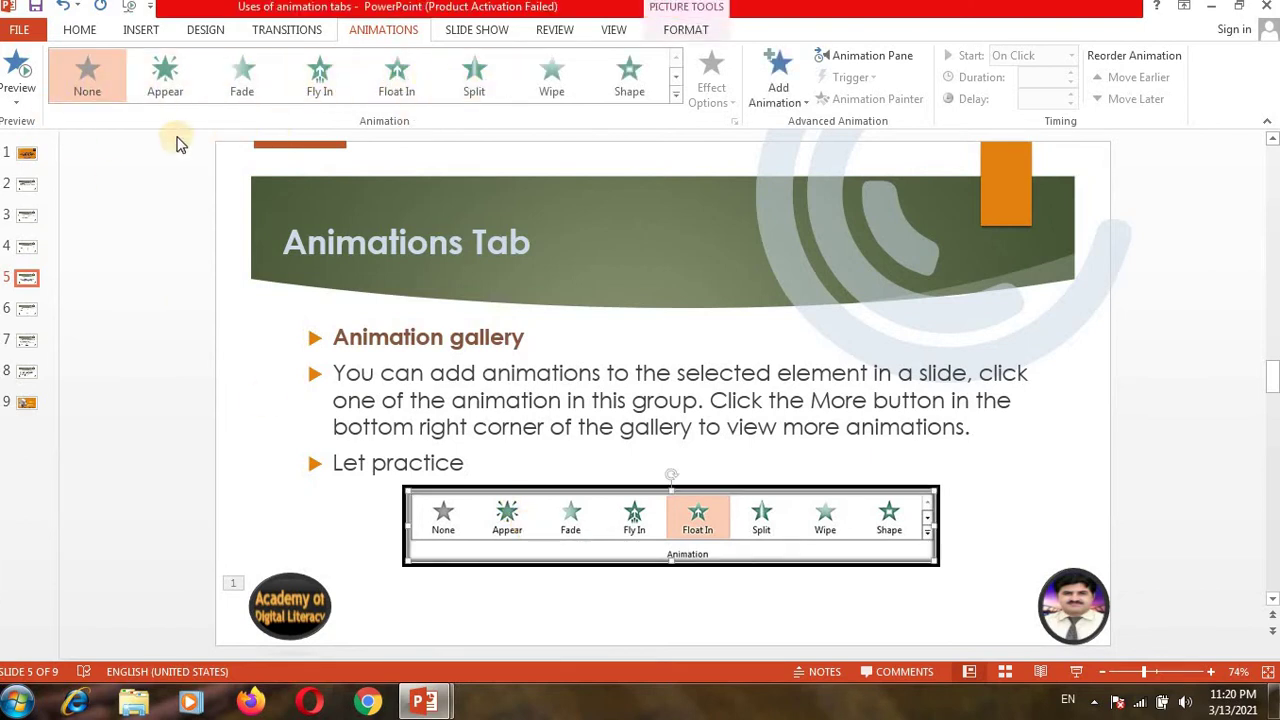
left_click(675, 95)
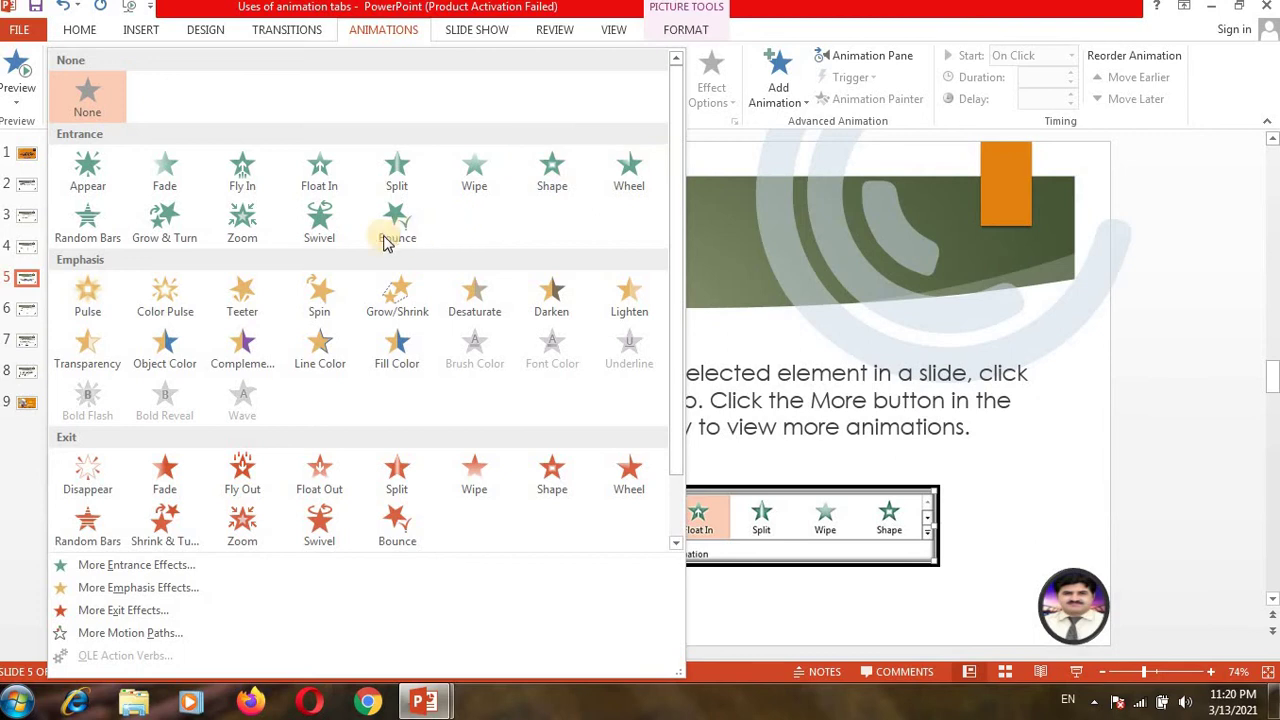
left_click(632, 180)
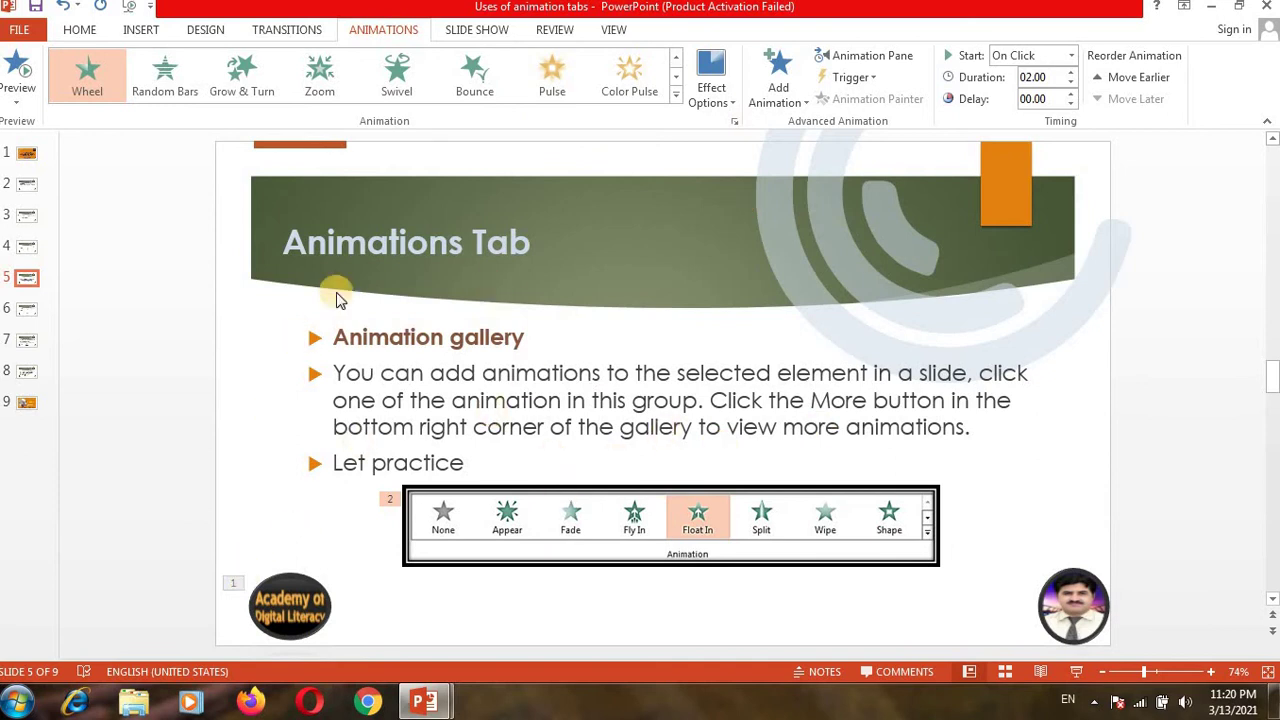
Show slide 6, the Effect Options slide with its 'Let practice' bullet.
left_click(26, 314)
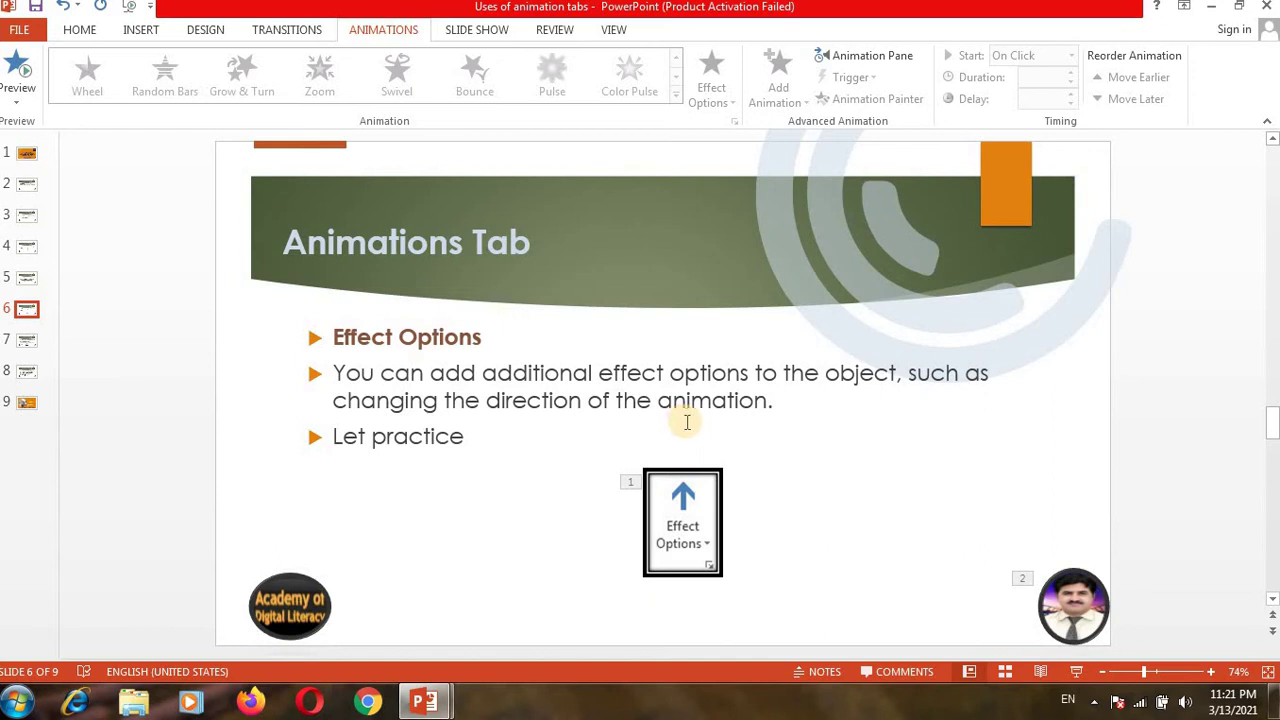
Apply the Wheel entrance animation to slide 6's Effect Options picture.
left_click(677, 522)
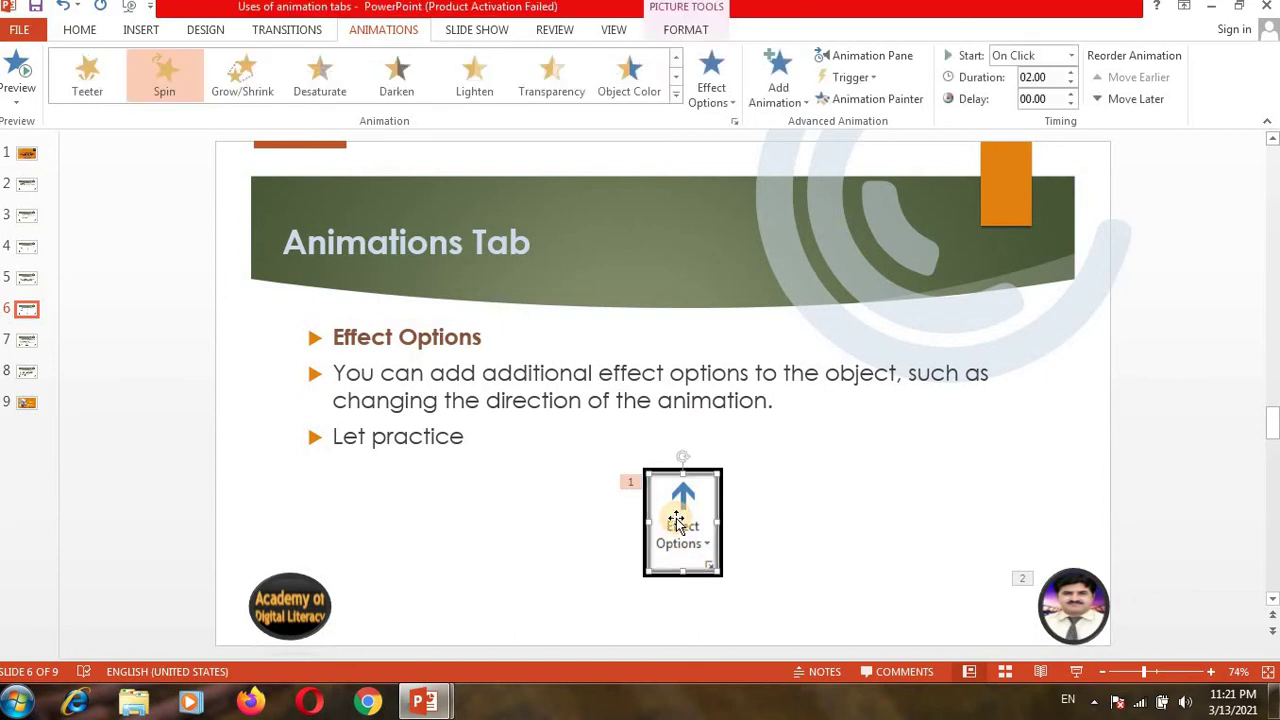
left_click(673, 98)
left_click(624, 168)
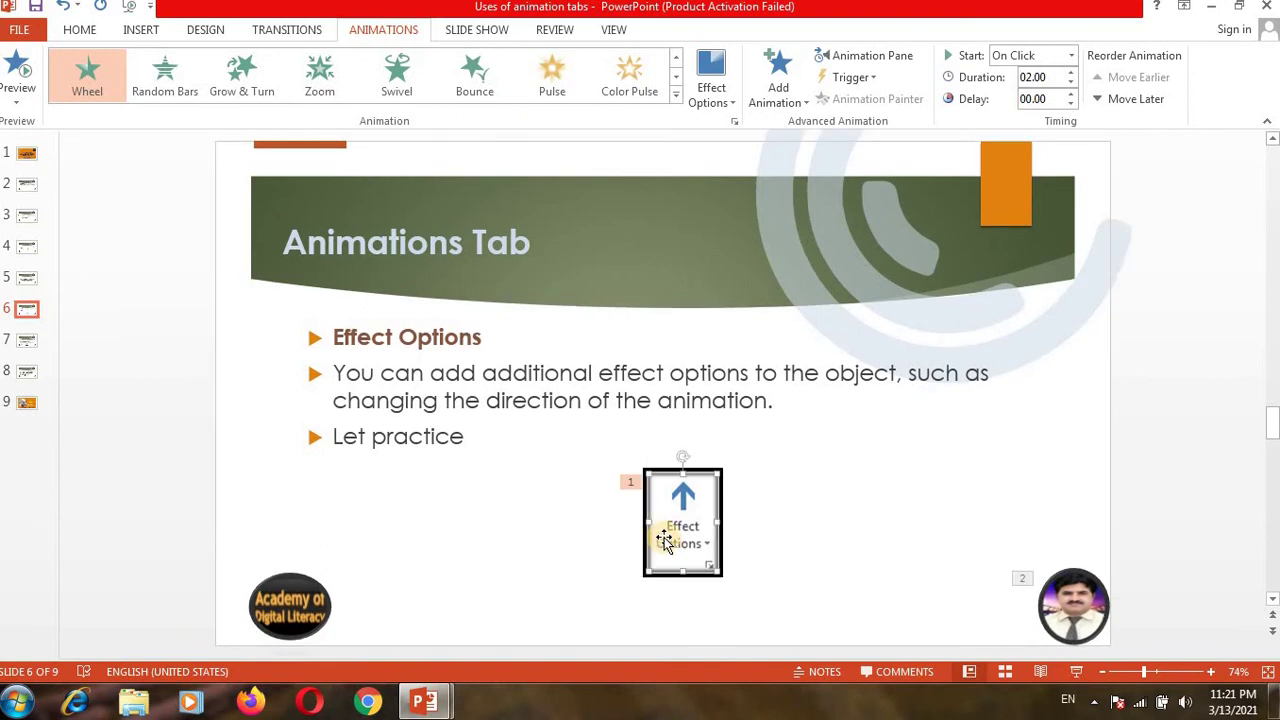
Set the Wheel's Effect Options, trying 8 and 1 spoke before settling on 4 Spokes.
left_click(731, 104)
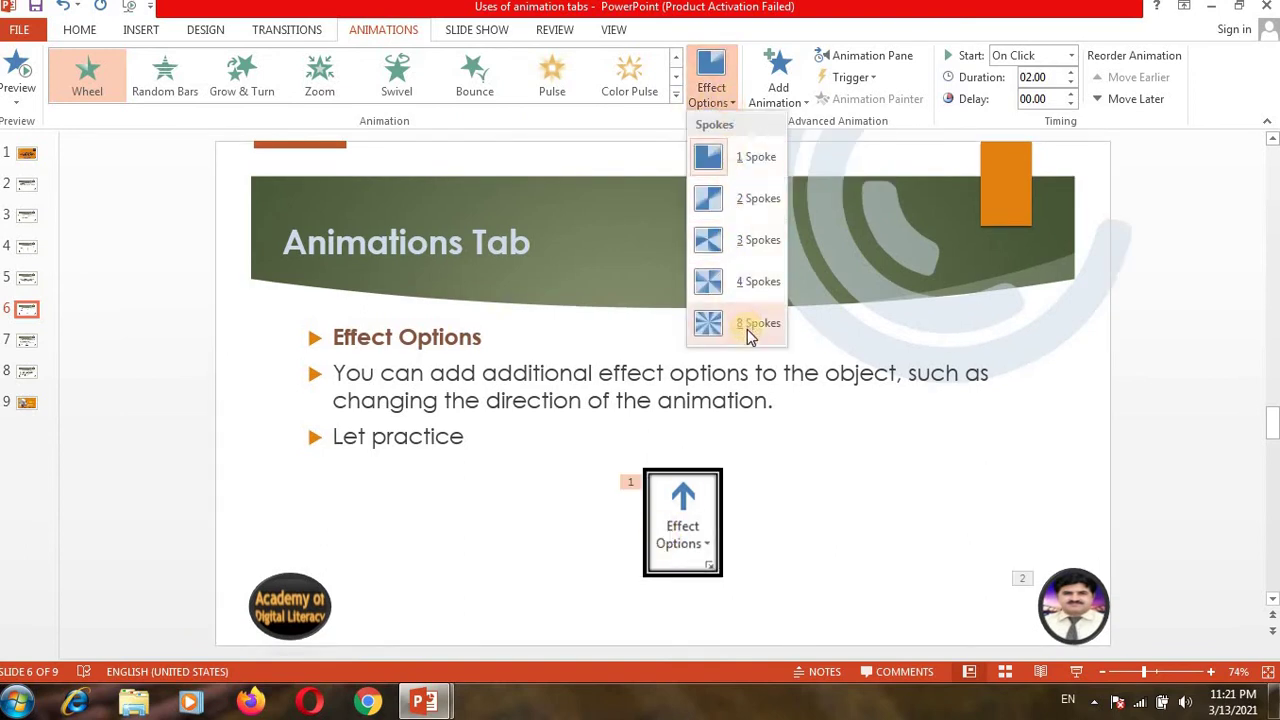
left_click(748, 326)
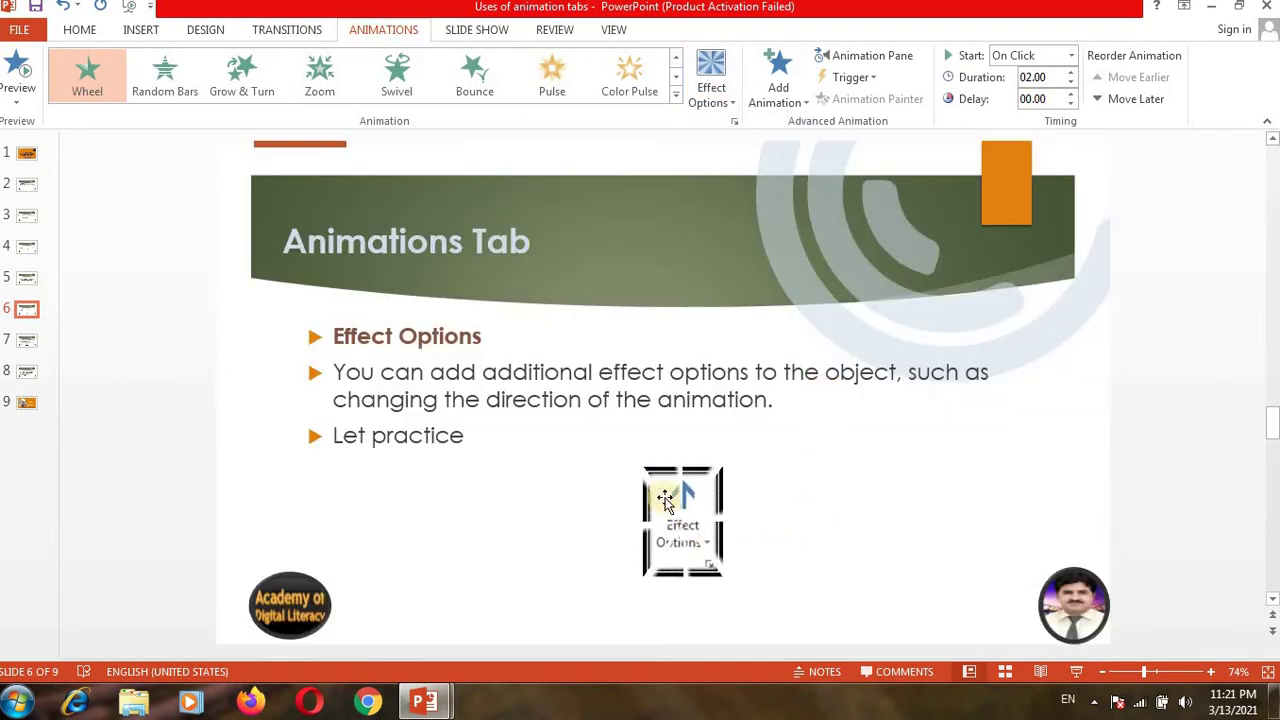
left_click(716, 104)
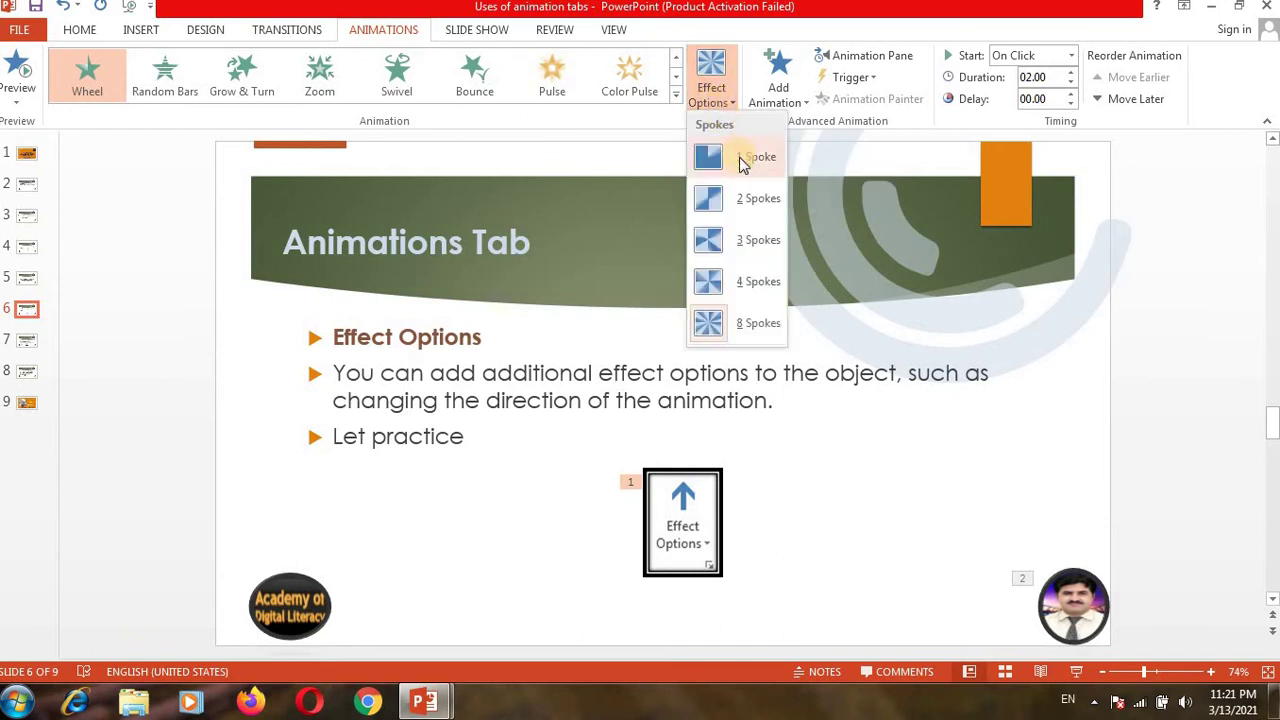
left_click(742, 160)
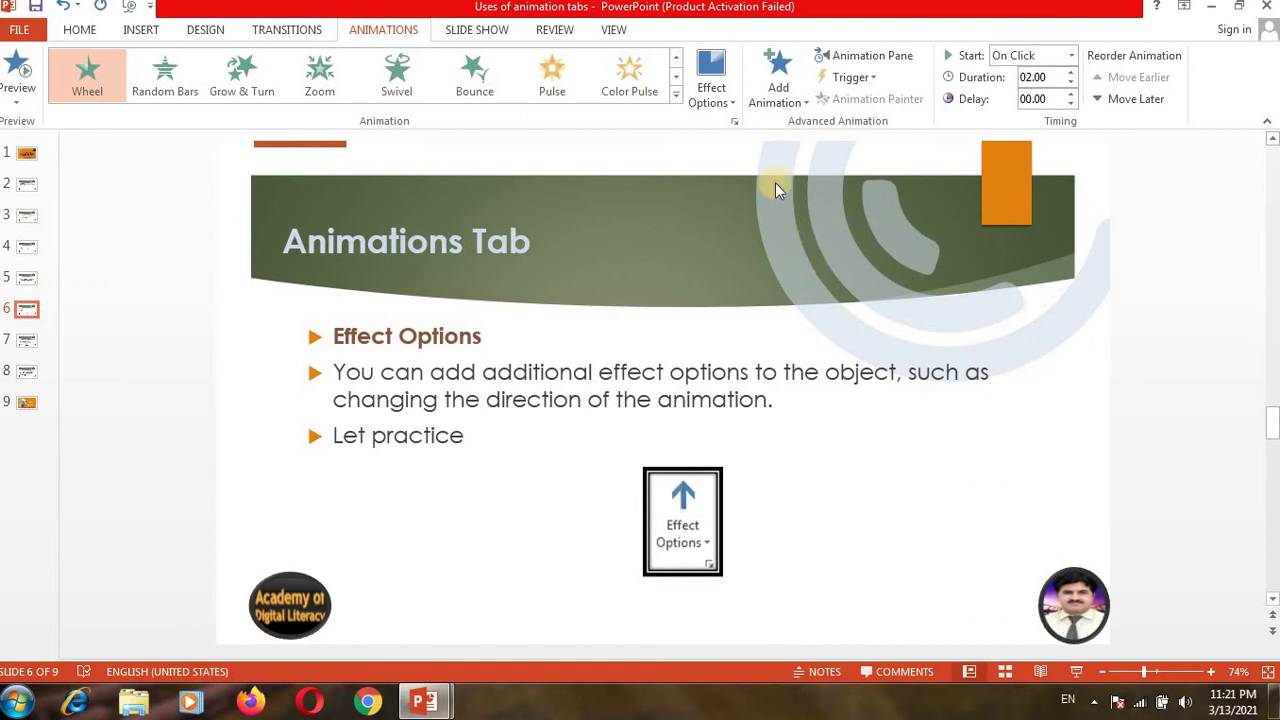
left_click(727, 104)
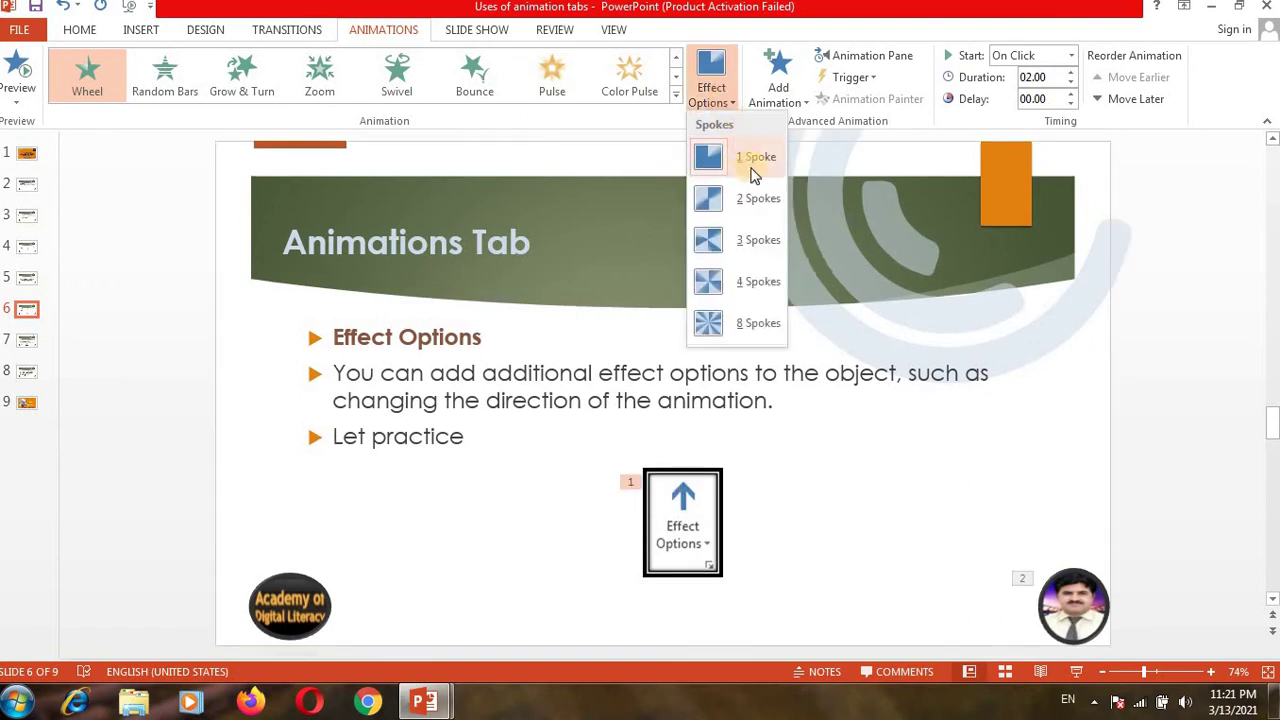
left_click(757, 289)
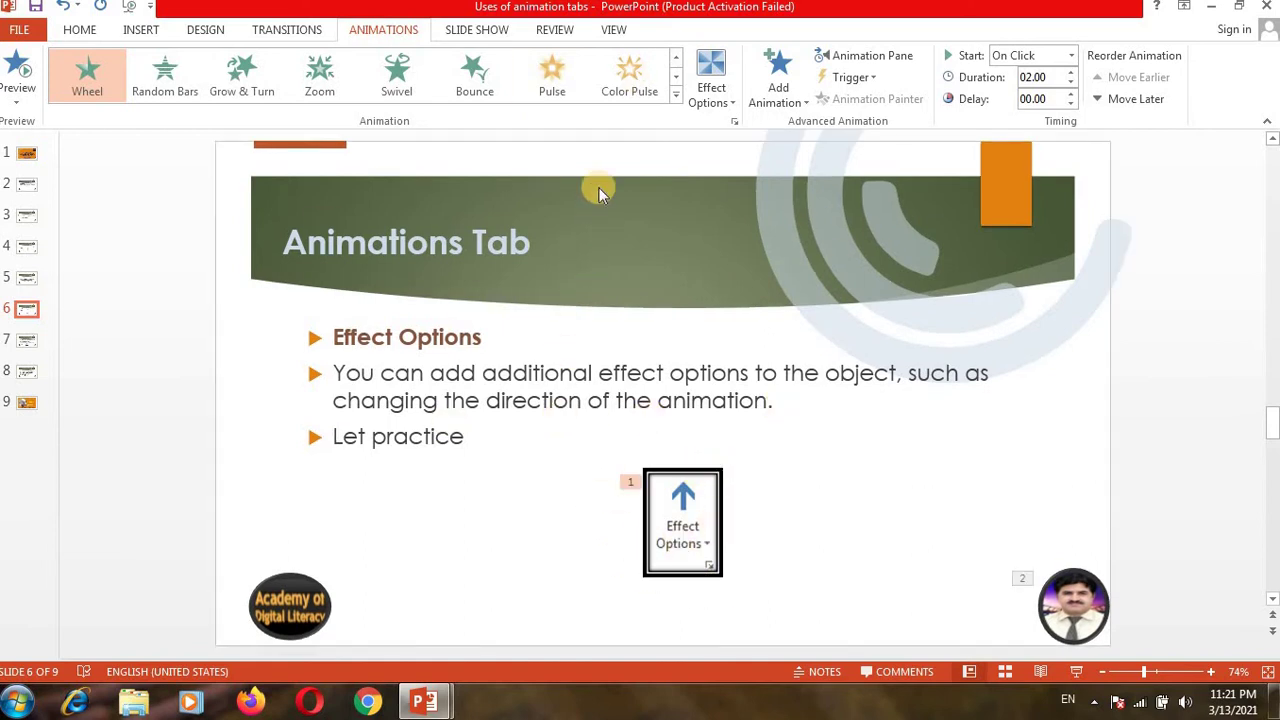
Replace the picture's Wheel with the Spin emphasis effect set to Two Spins.
left_click(676, 96)
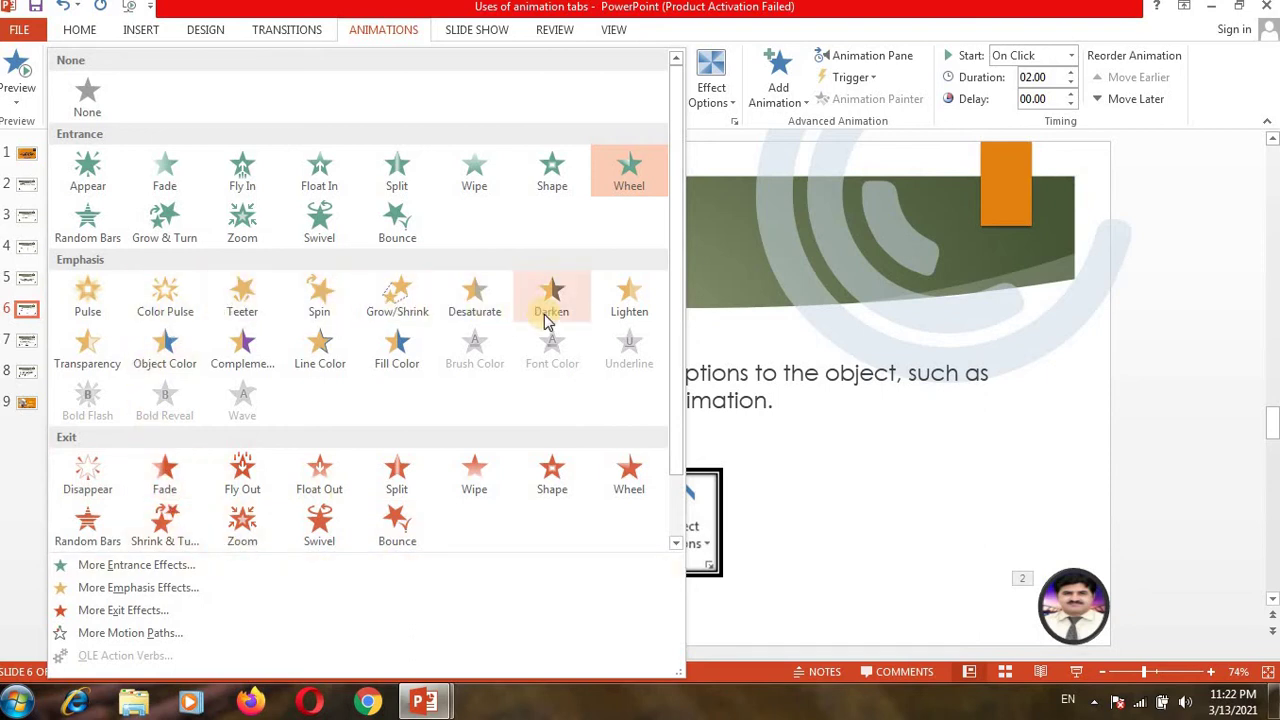
left_click(322, 302)
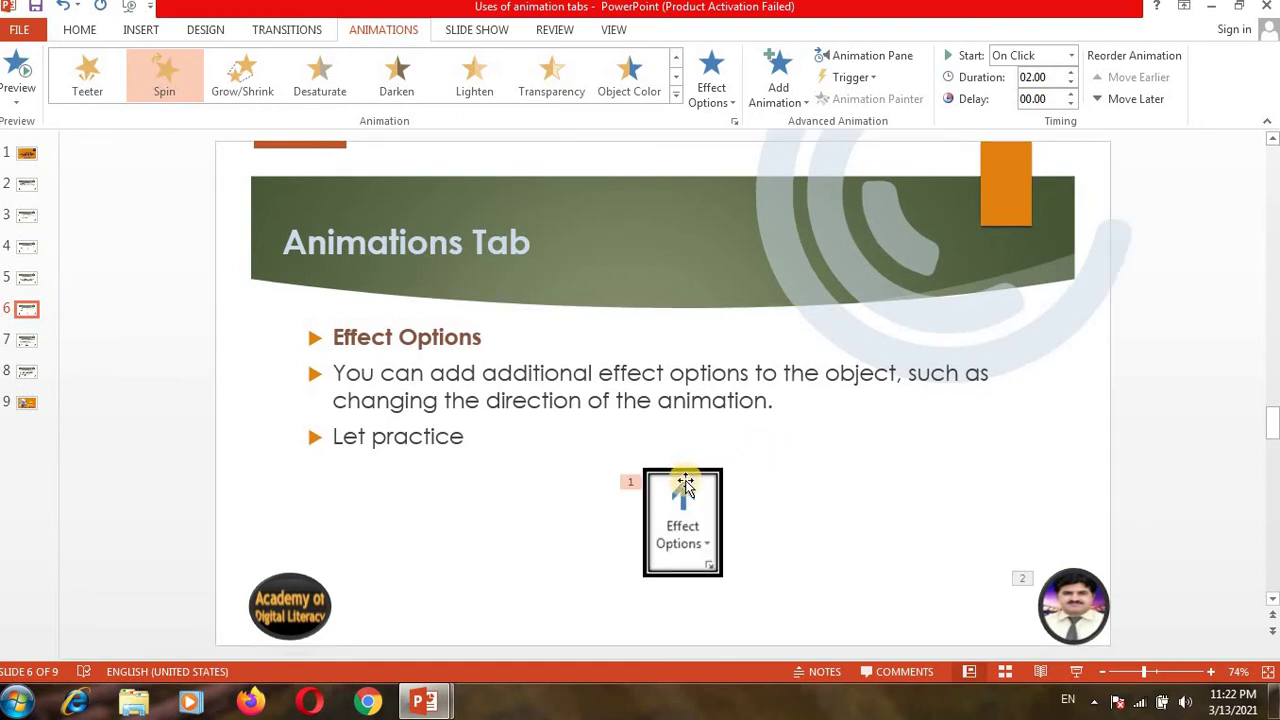
left_click(716, 108)
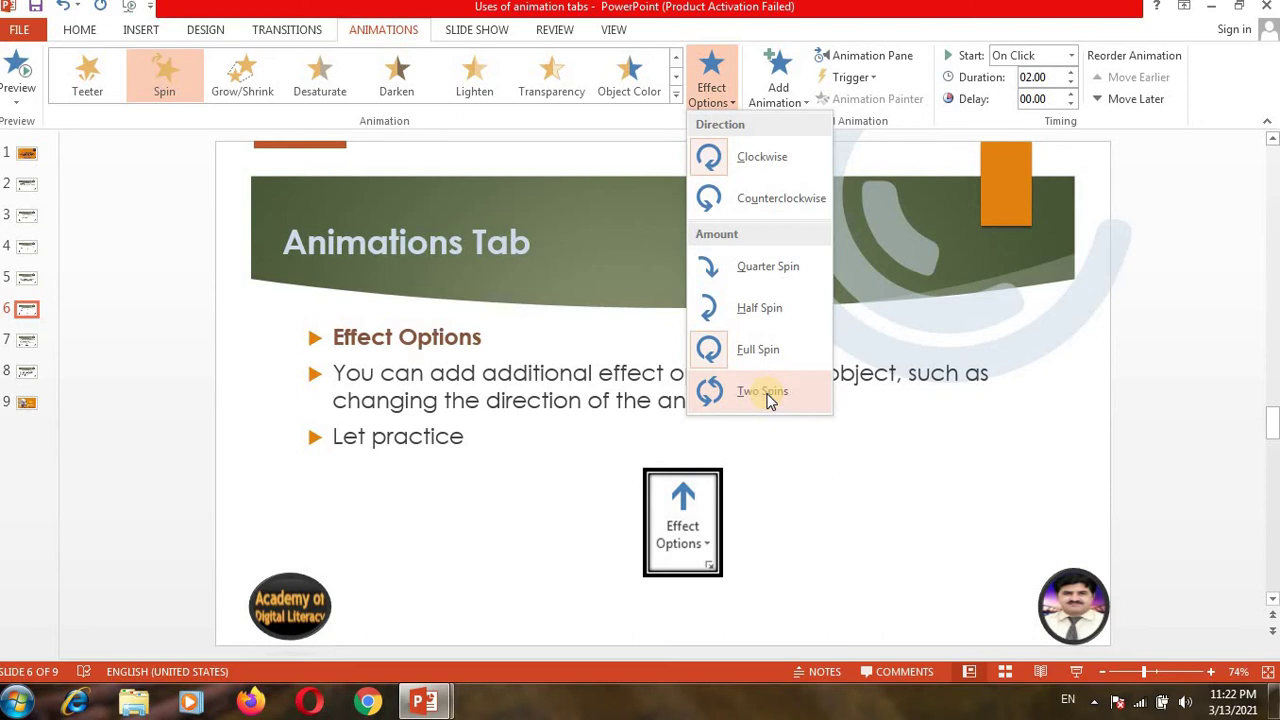
left_click(769, 397)
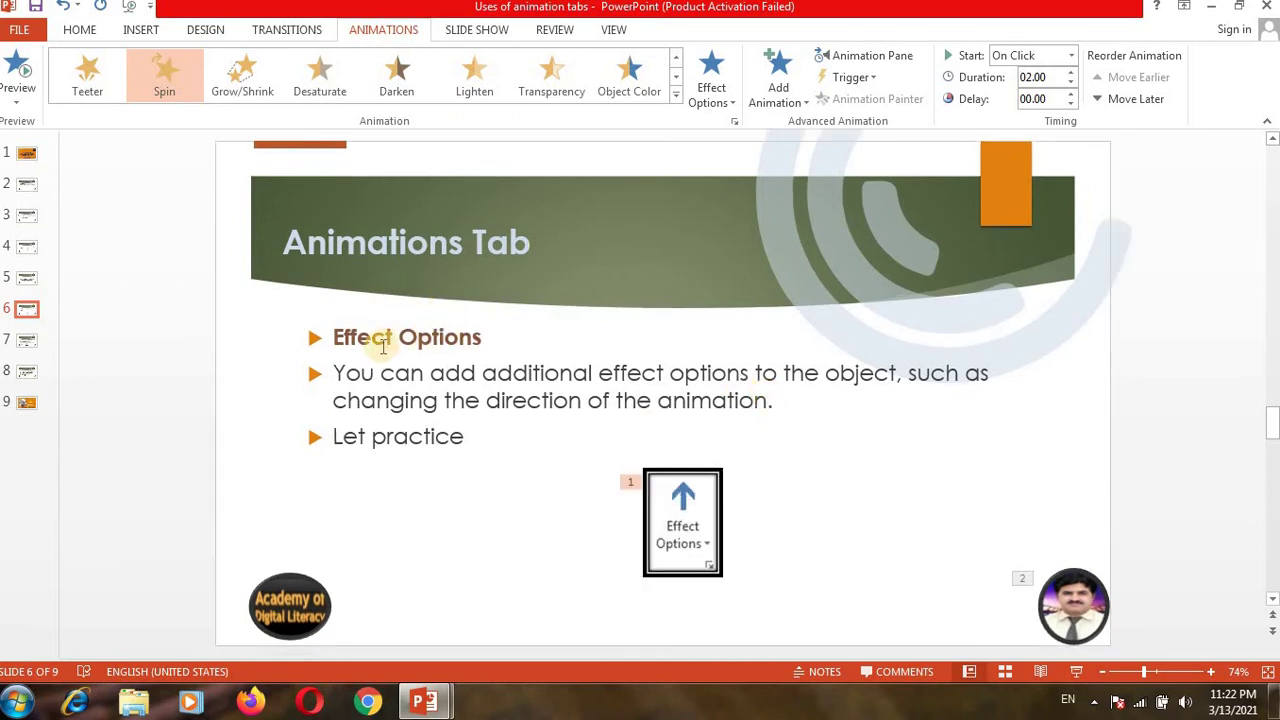
Show slide 7 on Advanced Animation, whose bullets carry animations 1 to 6.
left_click(25, 343)
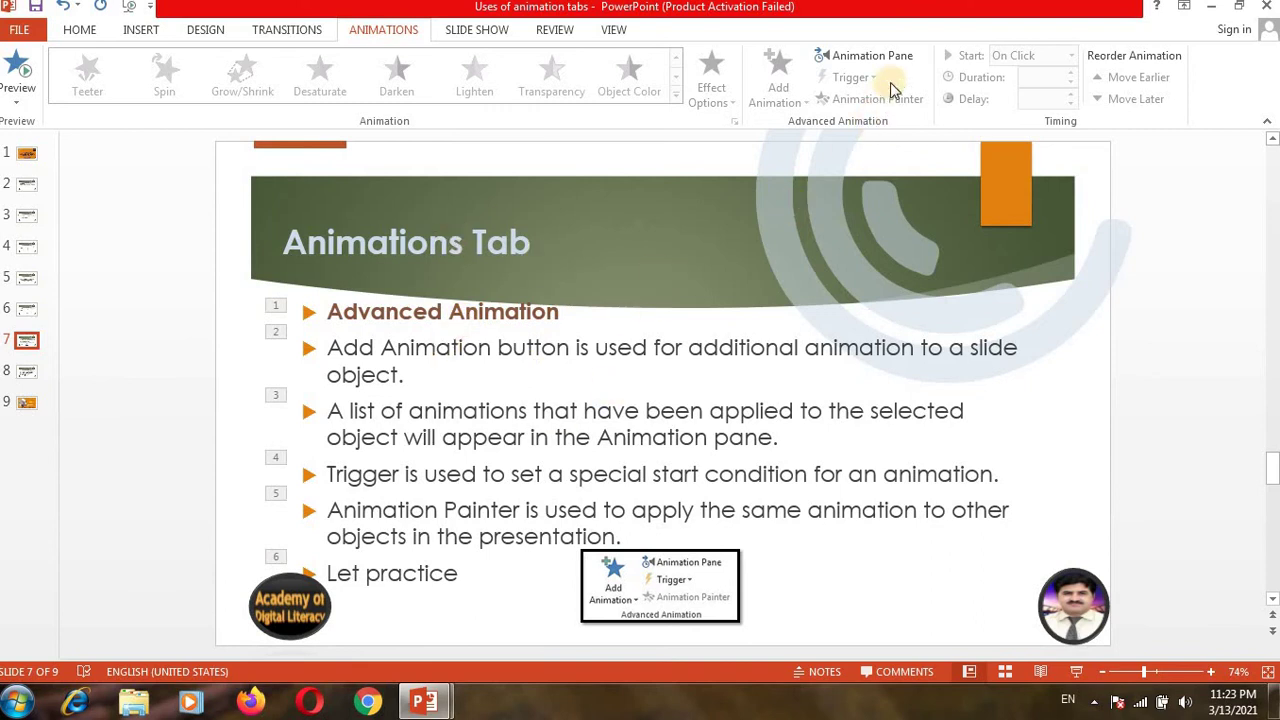
left_click(897, 63)
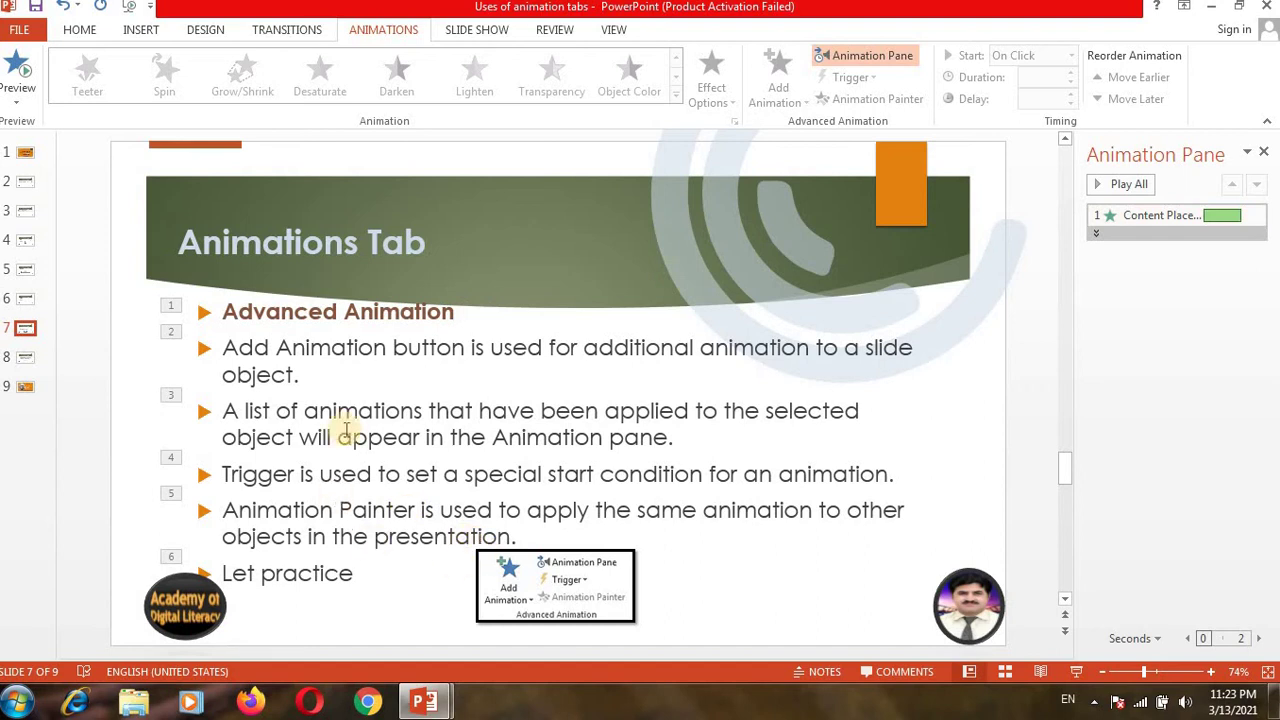
left_click(1266, 152)
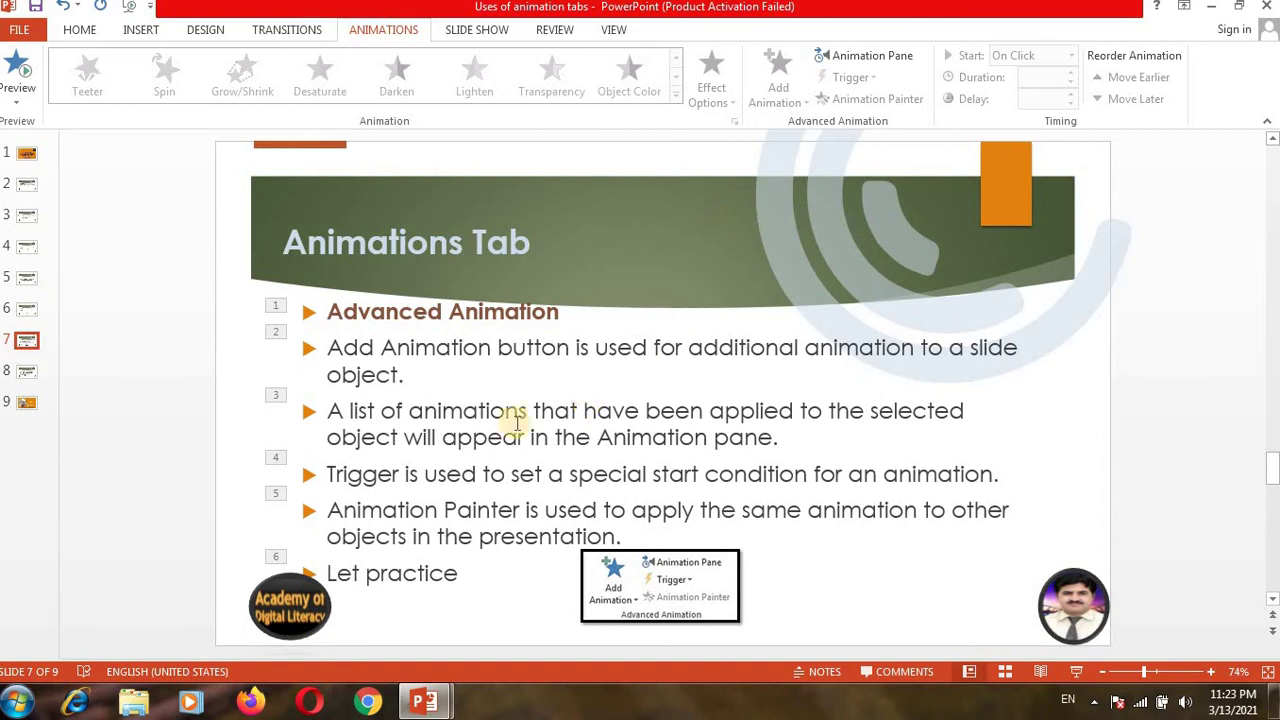
left_click(17, 75)
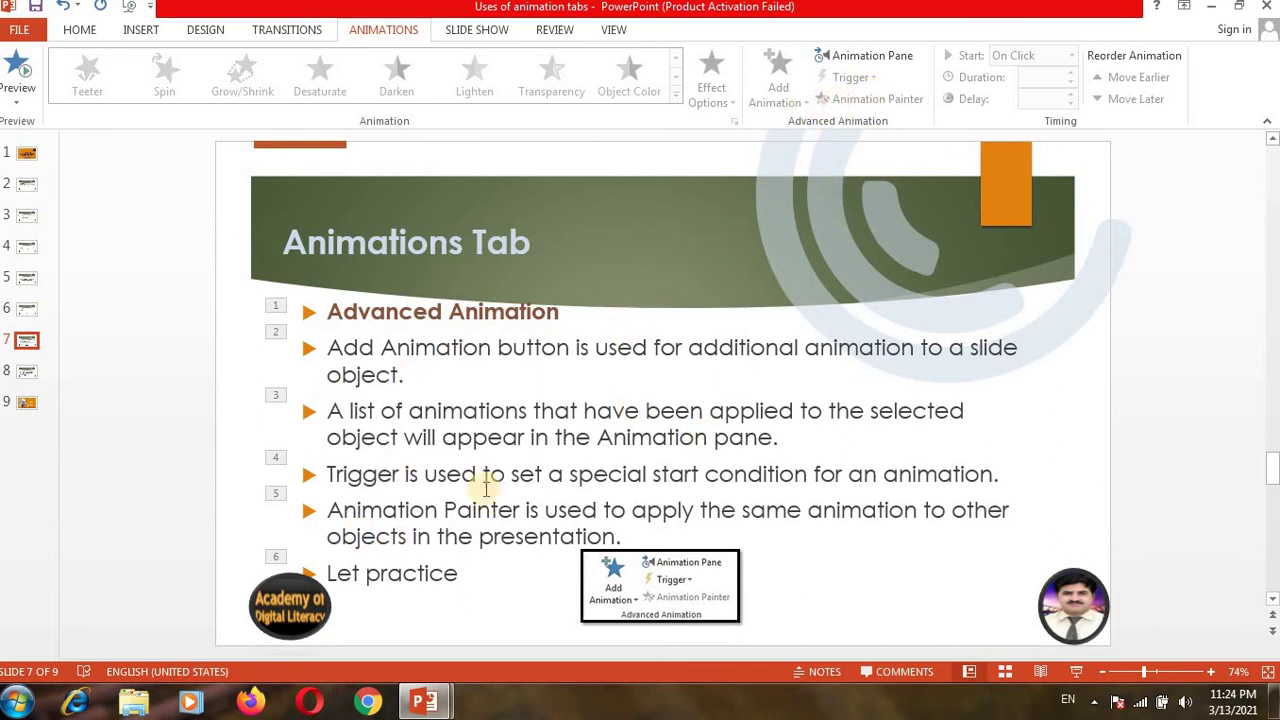
Show slide 8, explaining the Timing group with a Timing image.
left_click(28, 378)
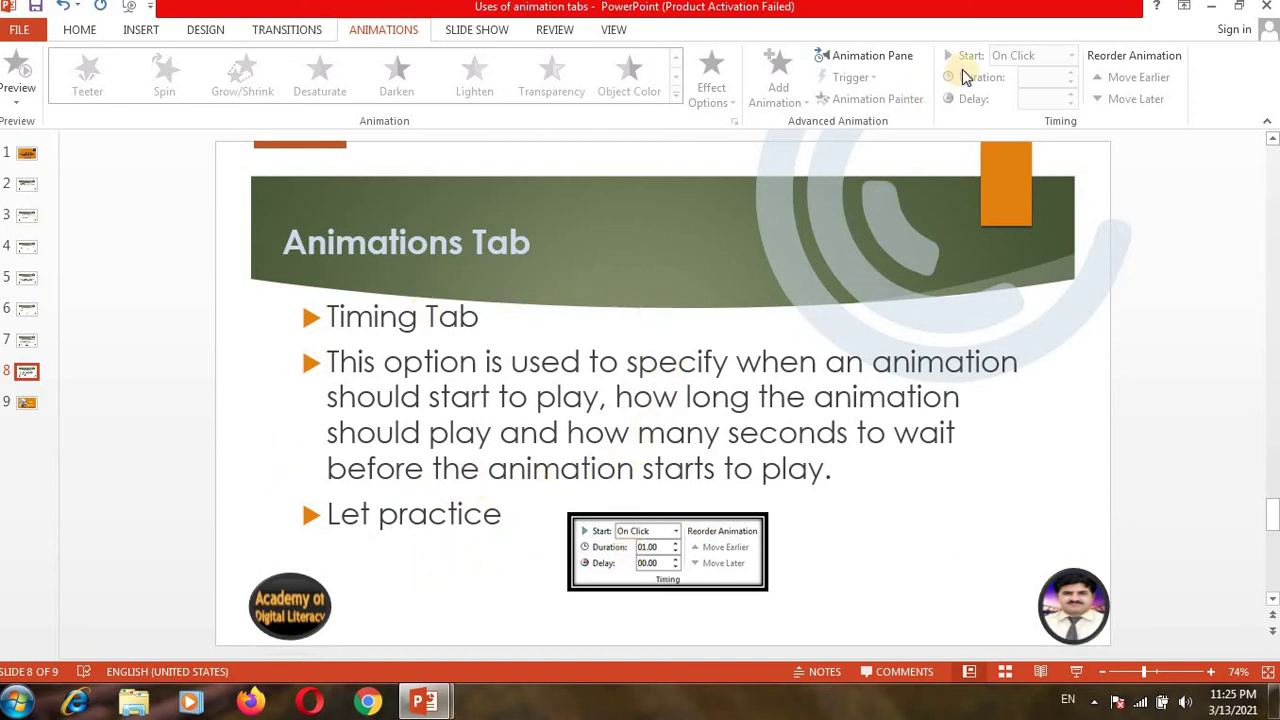
Apply a Shape entrance animation to the Animations Tab title, then go to closing slide 9.
left_click(431, 248)
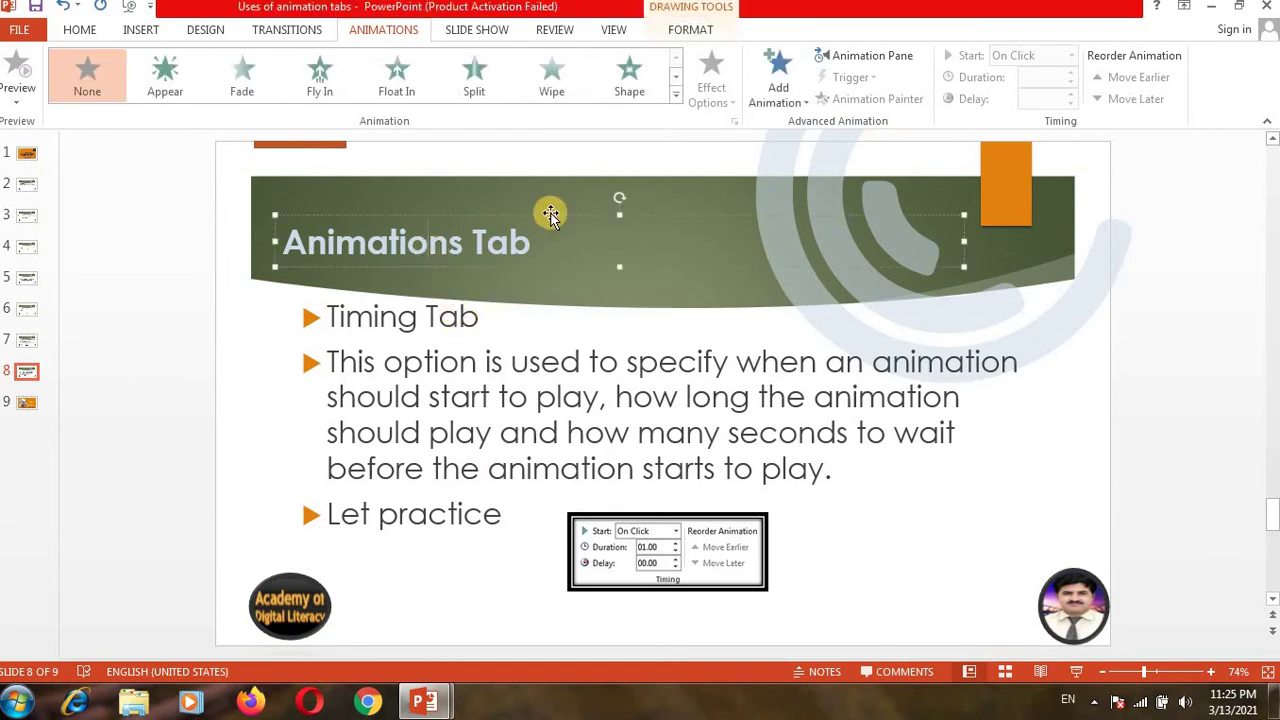
left_click(627, 74)
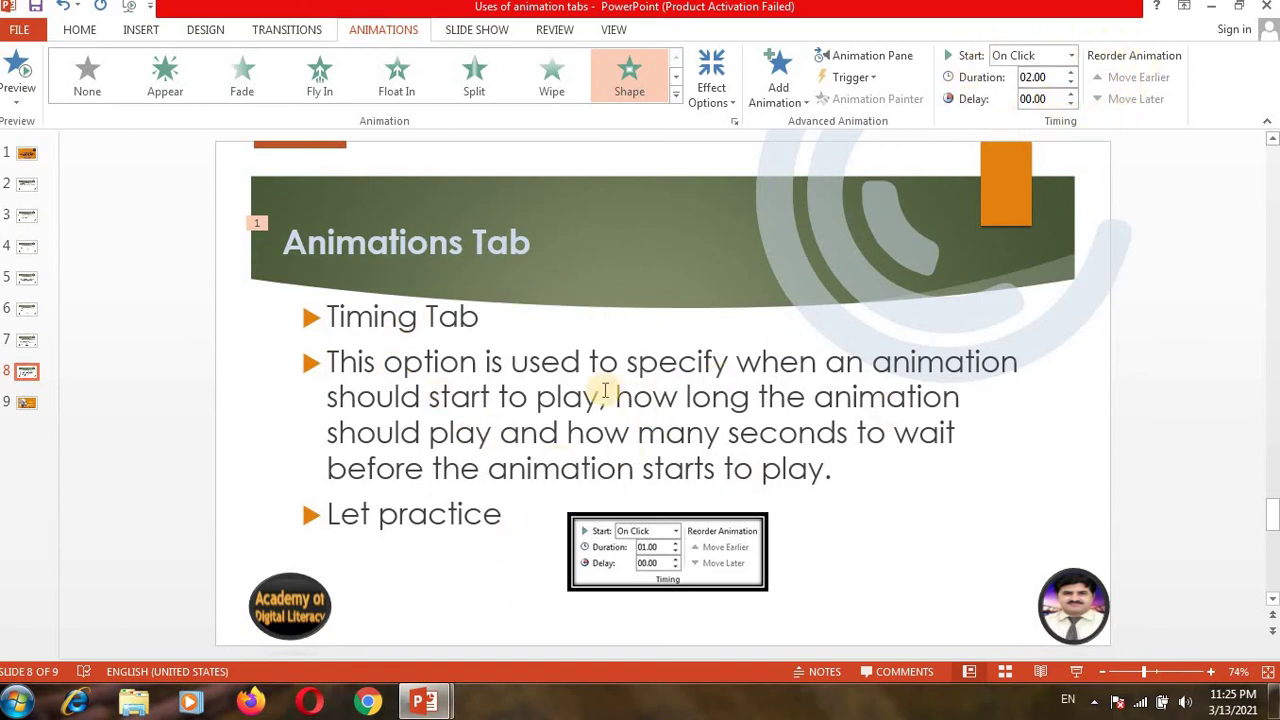
left_click(28, 405)
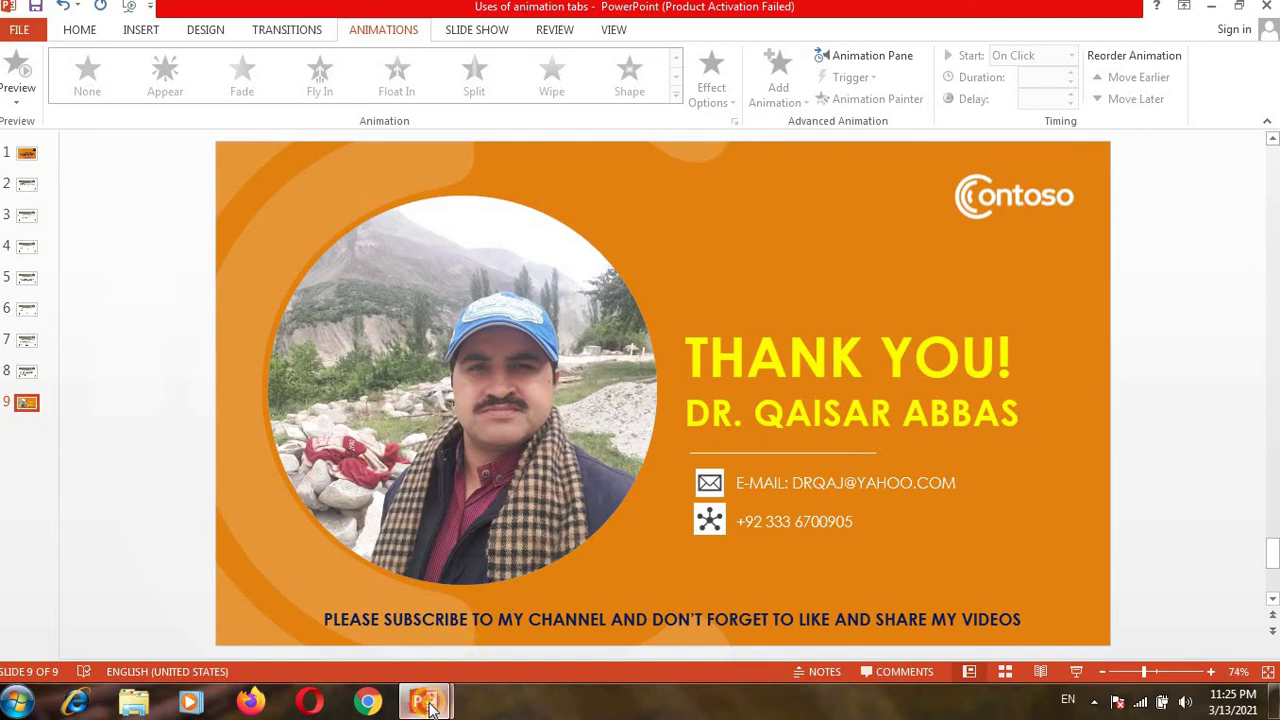
Switch to the 'animated' presentation window and start its slide show from the first slide.
mouse_move(430, 706)
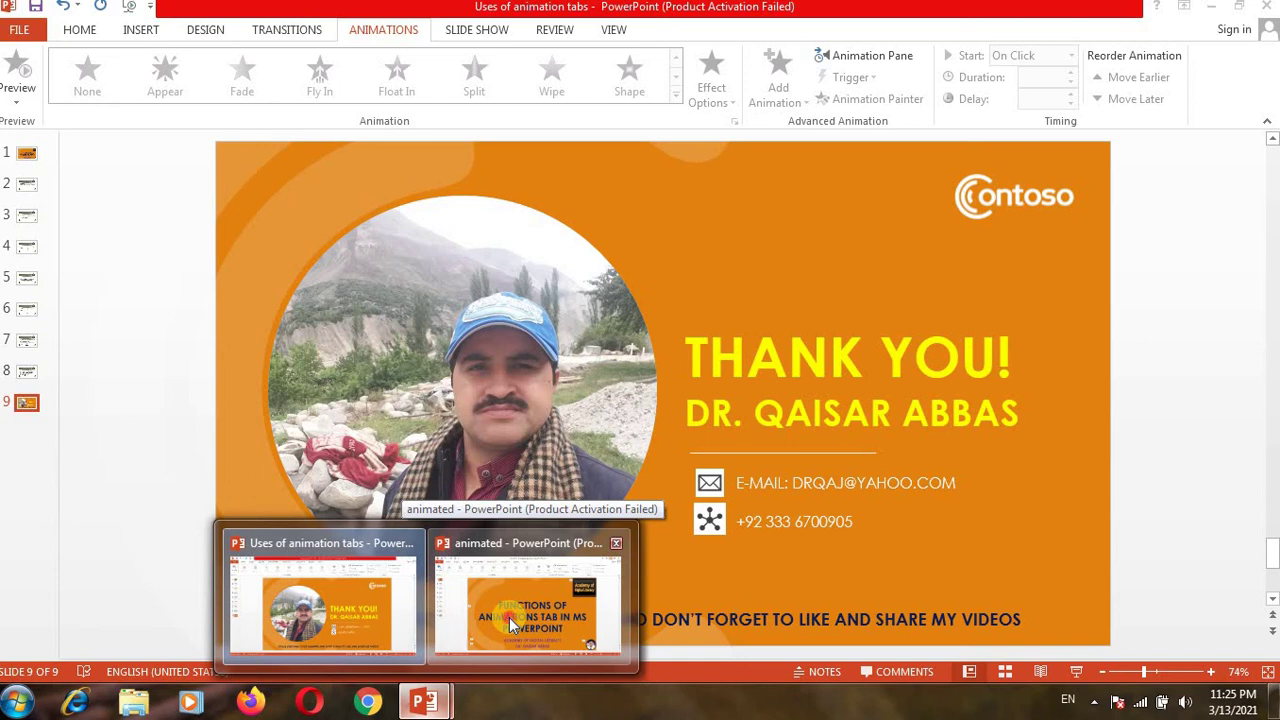
left_click(509, 617)
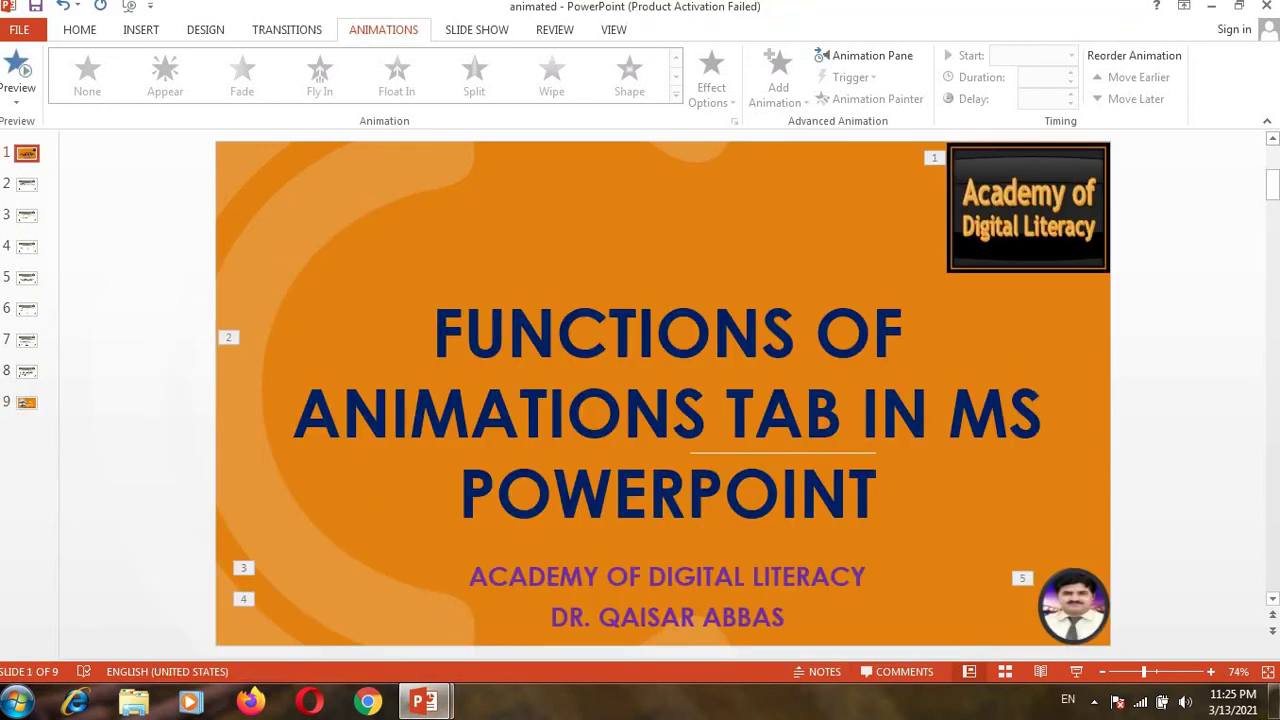
left_click(490, 30)
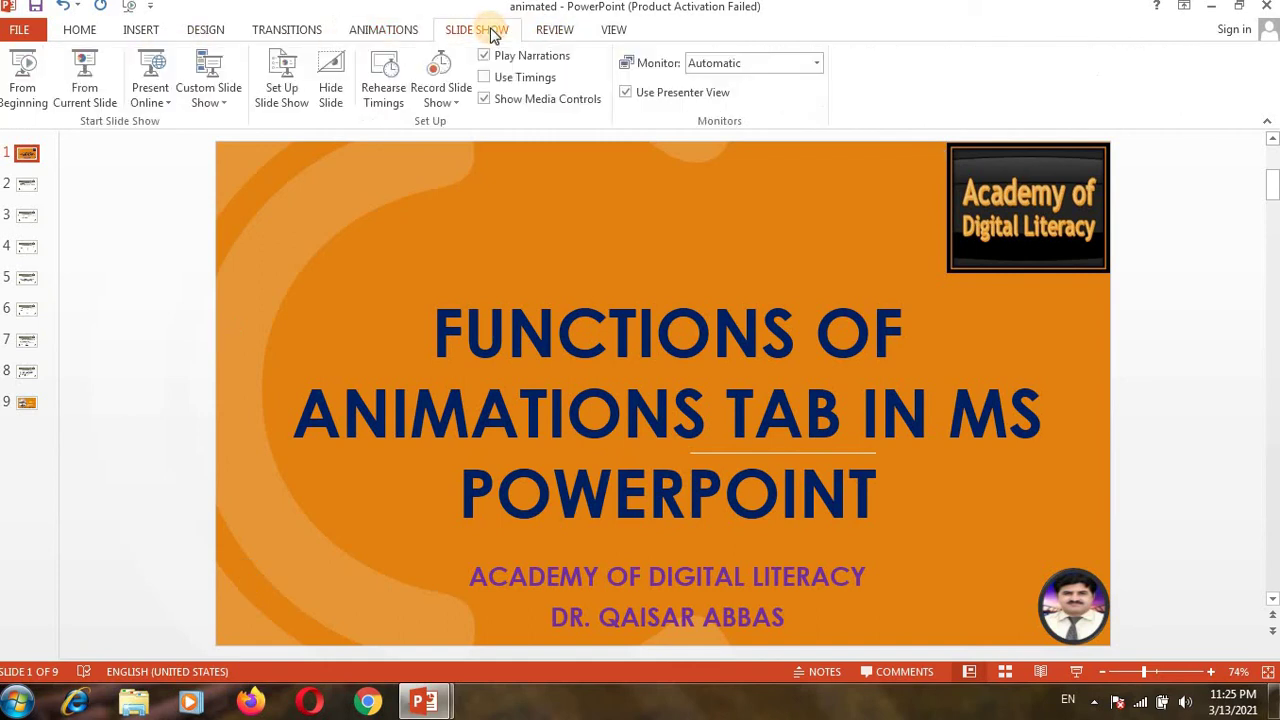
left_click(16, 70)
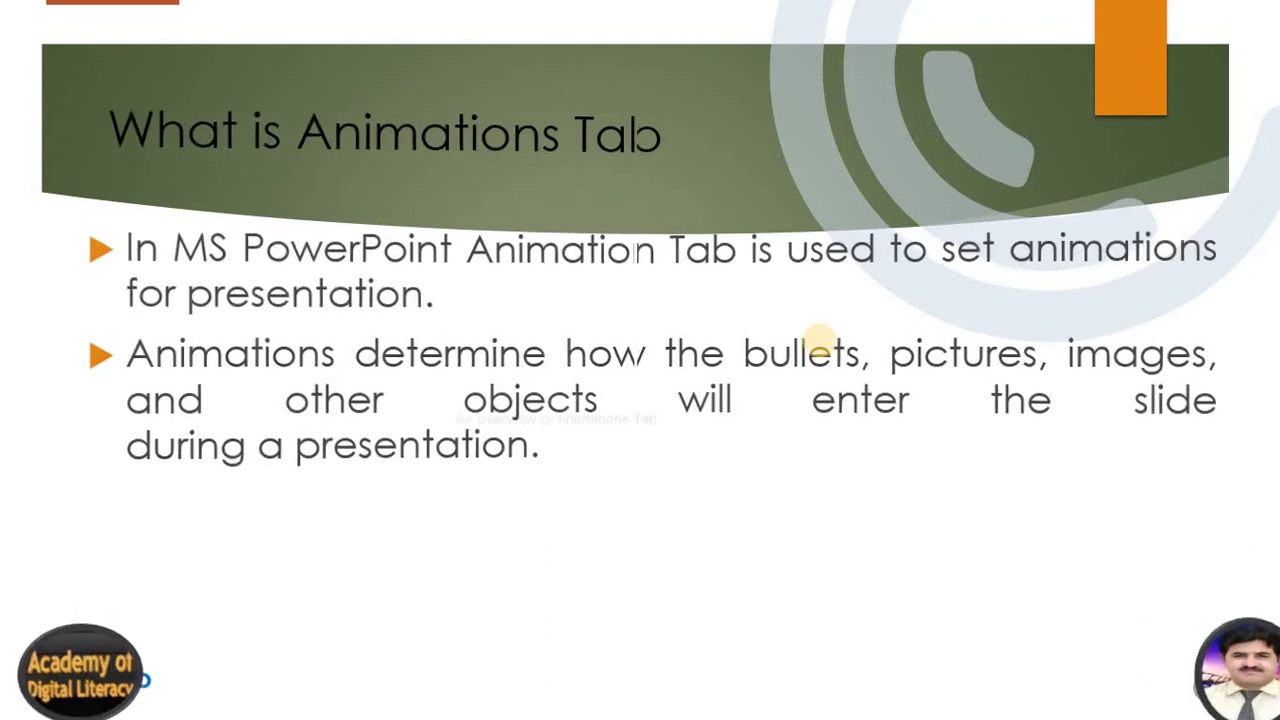
Advance the slide show to the 'An overview of Animations Tab' slide.
left_click(818, 340)
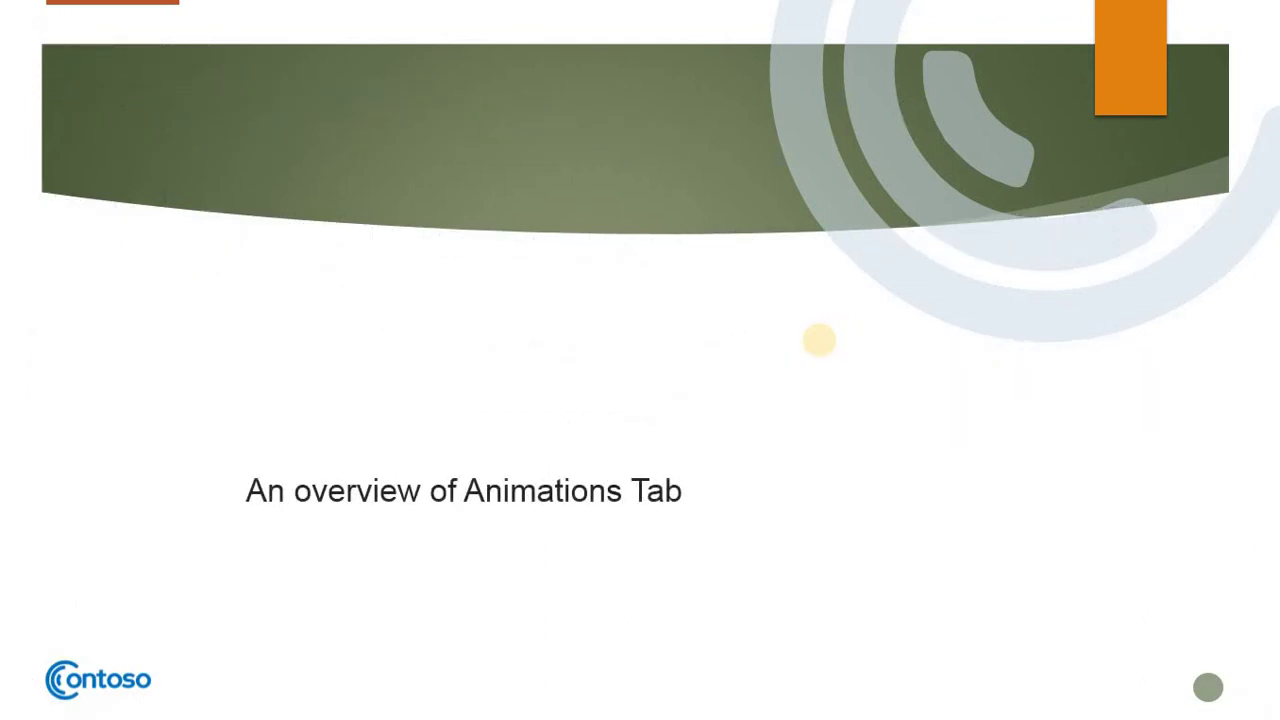